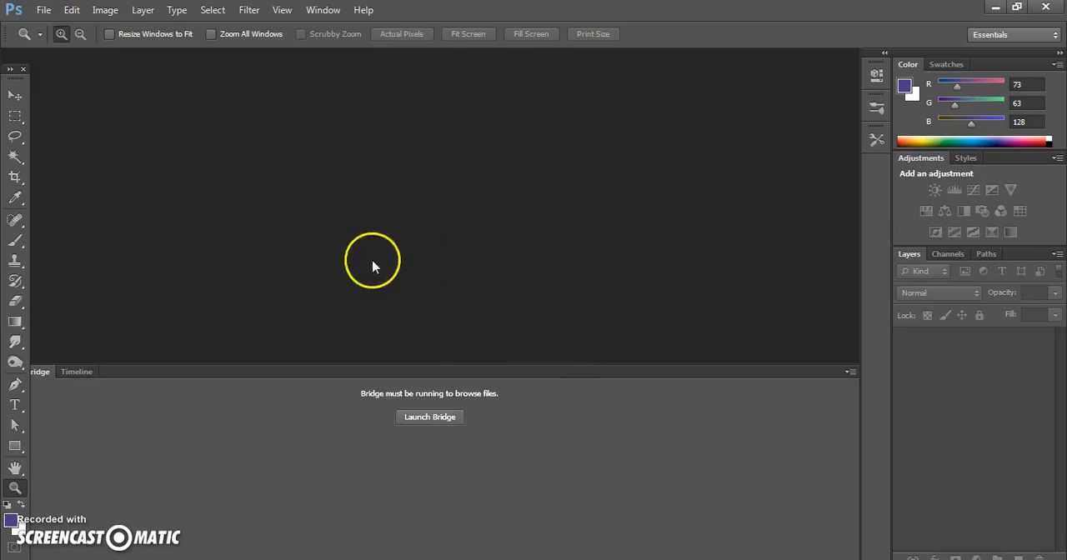
Step: Create a document named sample, 156 by 176 pixels, in RGB Color with a white background
{"action": "left_click", "coordinate": [39, 14]}
{"action": "left_click", "coordinate": [32, 30]}
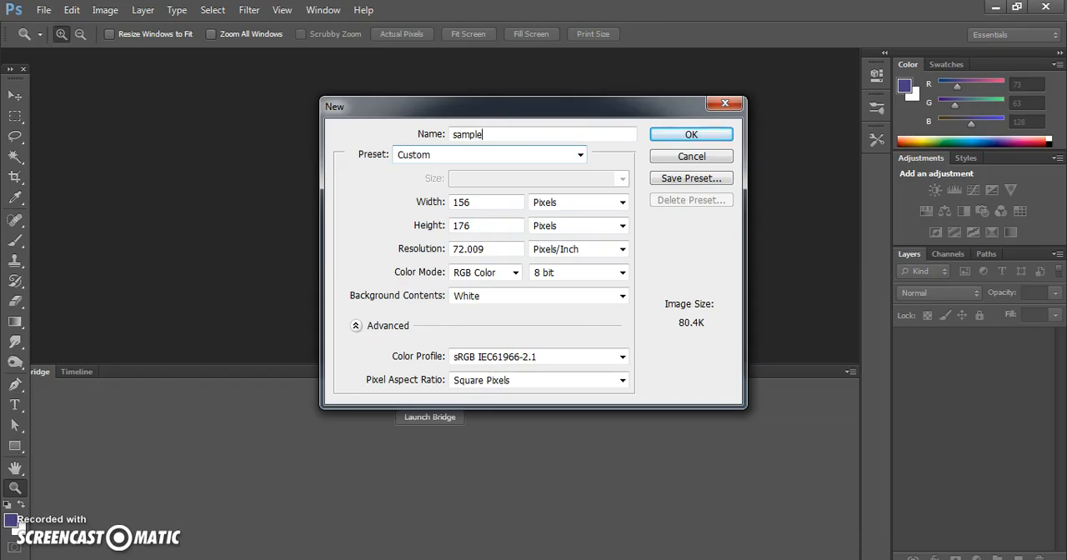
{"action": "left_click", "coordinate": [663, 138]}
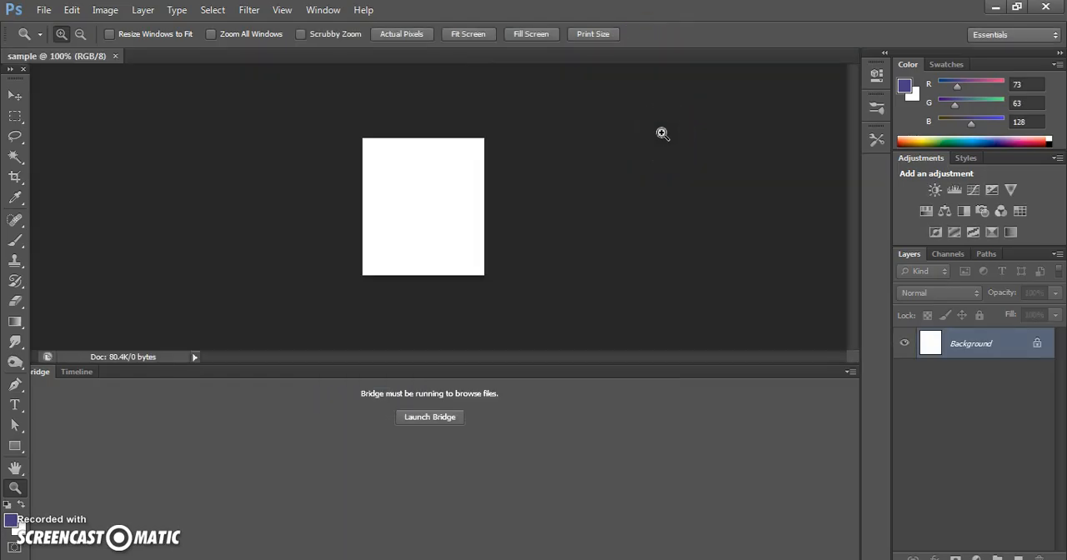
{"action": "left_click", "coordinate": [439, 231]}
Step: Open the image LIVE.png and enlarge it to 200% around Mario's face and body
{"action": "left_click", "coordinate": [42, 10]}
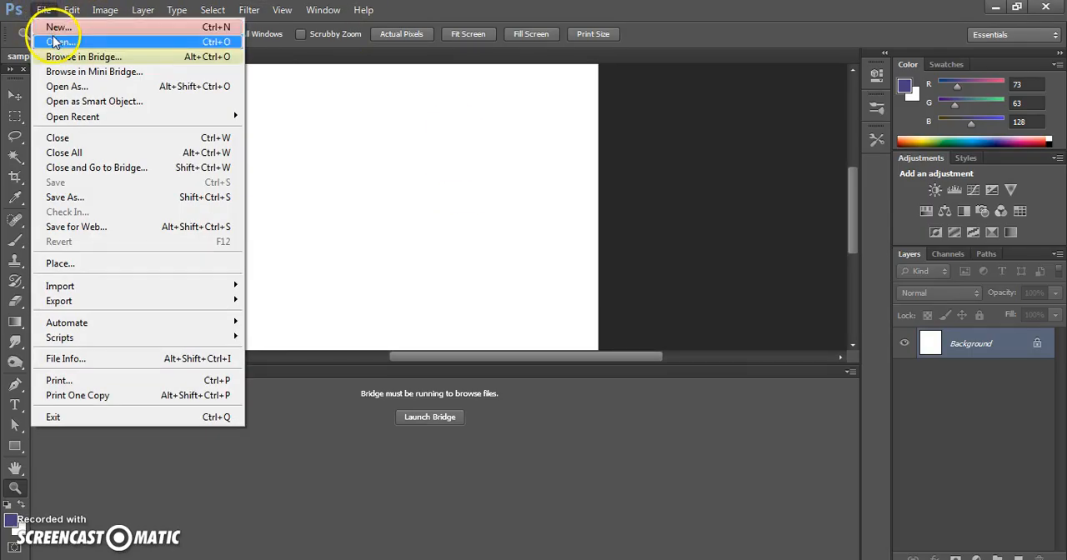
{"action": "left_click", "coordinate": [57, 41]}
{"action": "double_click", "coordinate": [615, 421]}
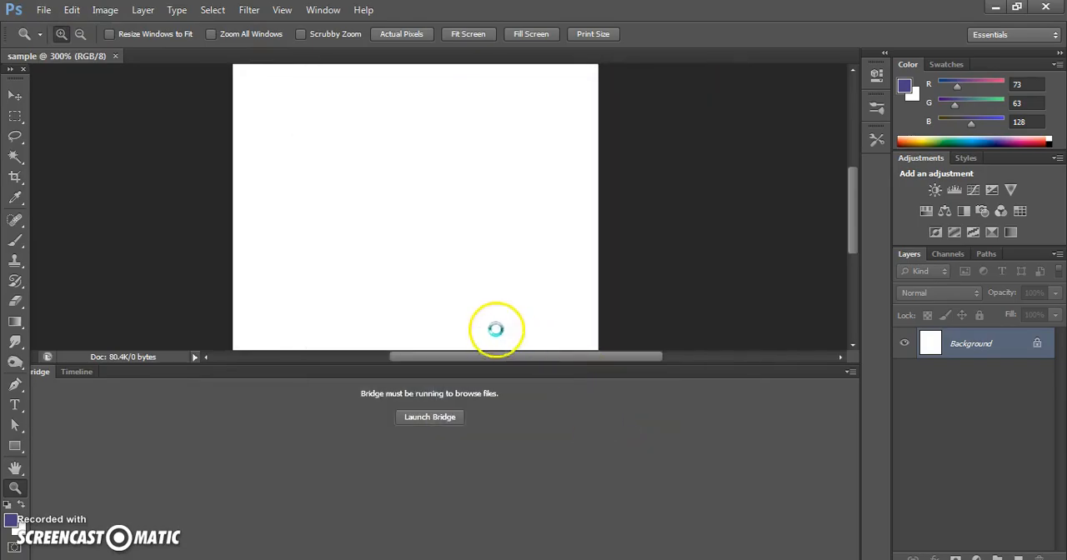
{"action": "left_click", "coordinate": [379, 183]}
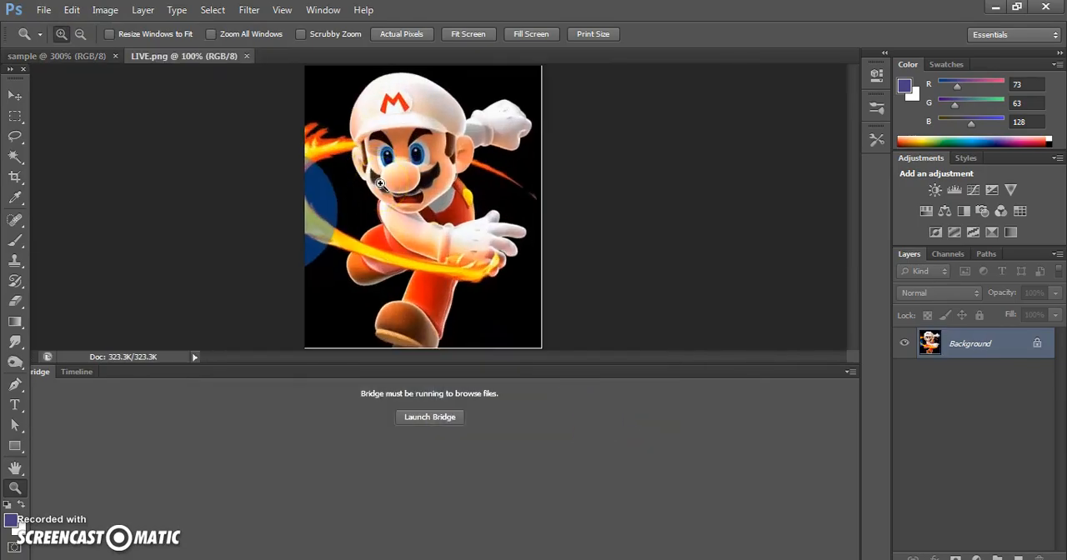
{"action": "left_click", "coordinate": [380, 183]}
{"action": "mouse_move", "coordinate": [851, 221]}
{"action": "left_mouse_down"}
{"action": "mouse_move", "coordinate": [855, 185]}
{"action": "mouse_move", "coordinate": [856, 286]}
{"action": "mouse_move", "coordinate": [853, 230]}
{"action": "left_mouse_up"}
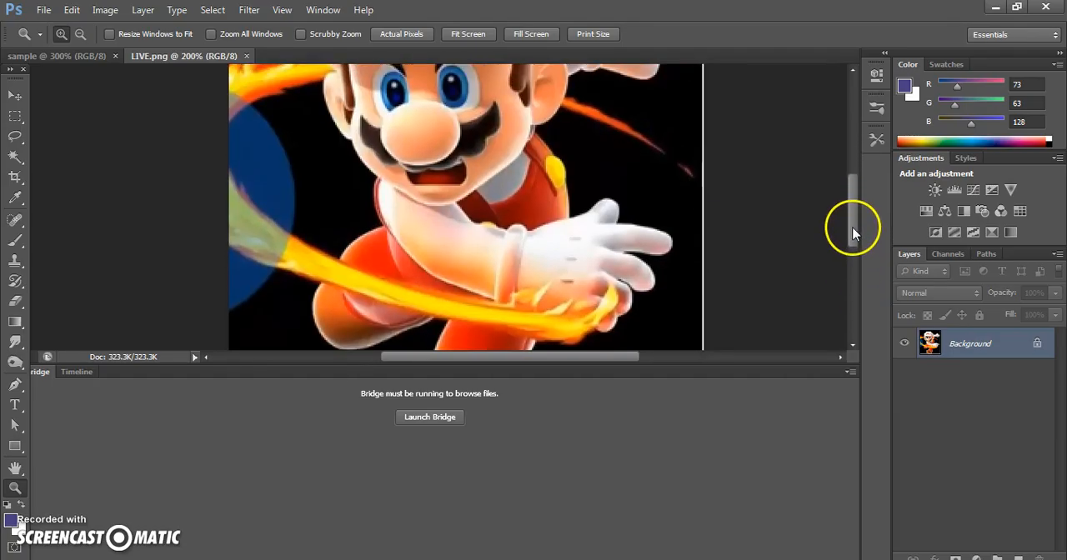
Step: Set up the Gradient Tool with 25% opacity and the Normal blending mode
{"action": "left_click", "coordinate": [21, 331]}
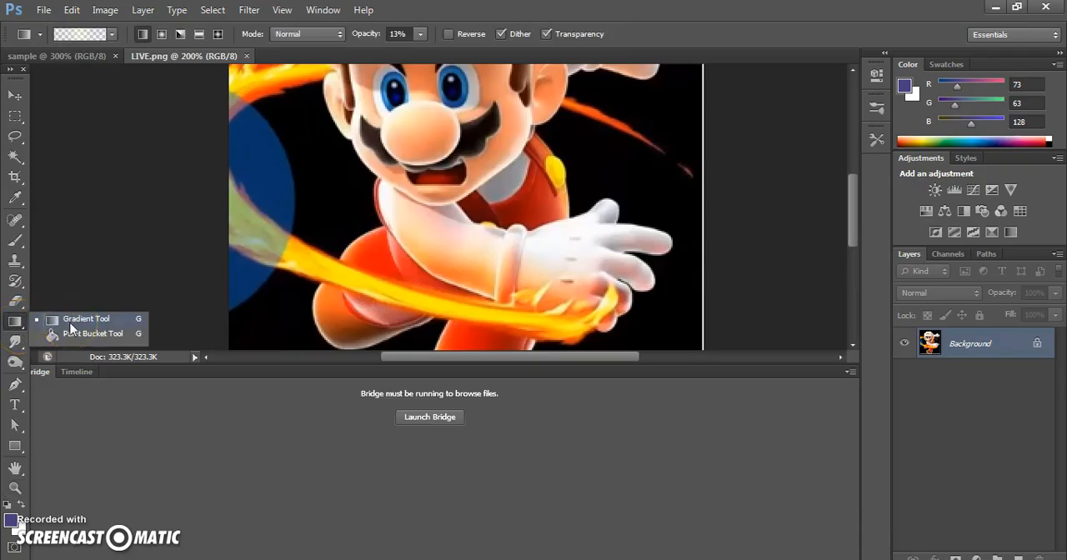
{"action": "left_click", "coordinate": [71, 324]}
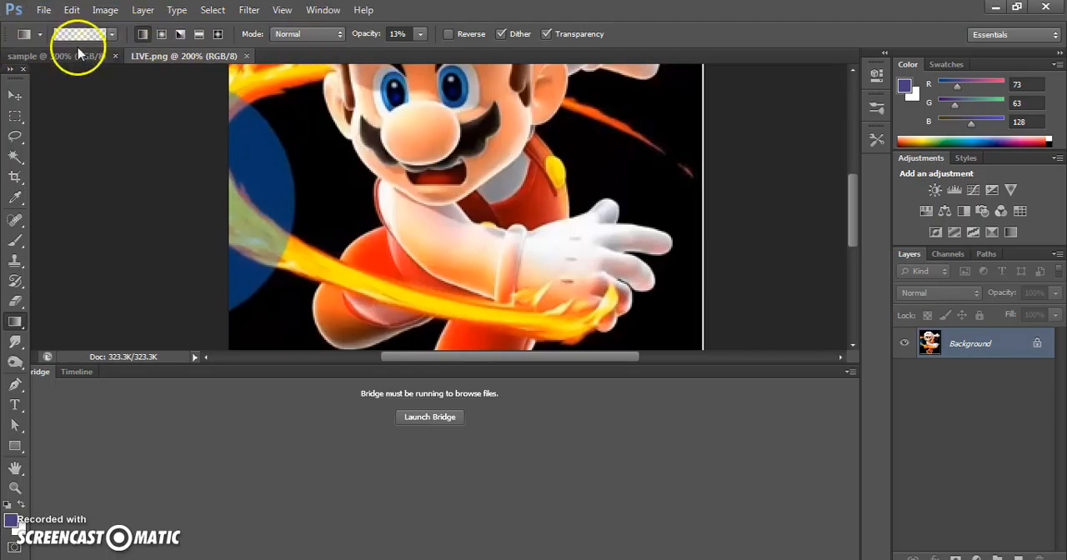
{"action": "left_click", "coordinate": [419, 36]}
{"action": "mouse_move", "coordinate": [419, 44]}
{"action": "left_mouse_down"}
{"action": "mouse_move", "coordinate": [424, 55]}
{"action": "mouse_move", "coordinate": [484, 55]}
{"action": "mouse_move", "coordinate": [411, 59]}
{"action": "mouse_move", "coordinate": [467, 60]}
{"action": "mouse_move", "coordinate": [427, 59]}
{"action": "left_mouse_up"}
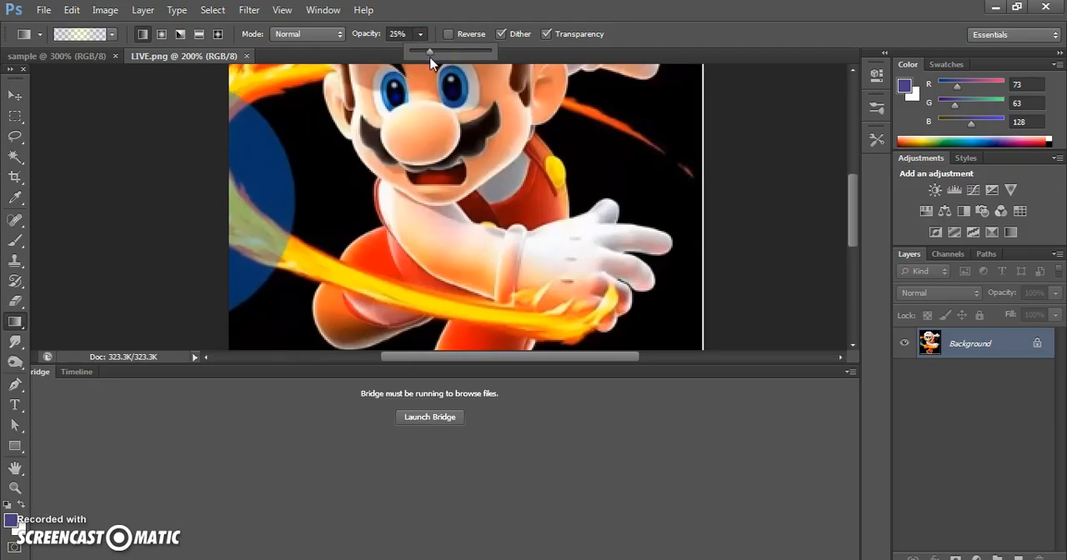
{"action": "left_click", "coordinate": [299, 34]}
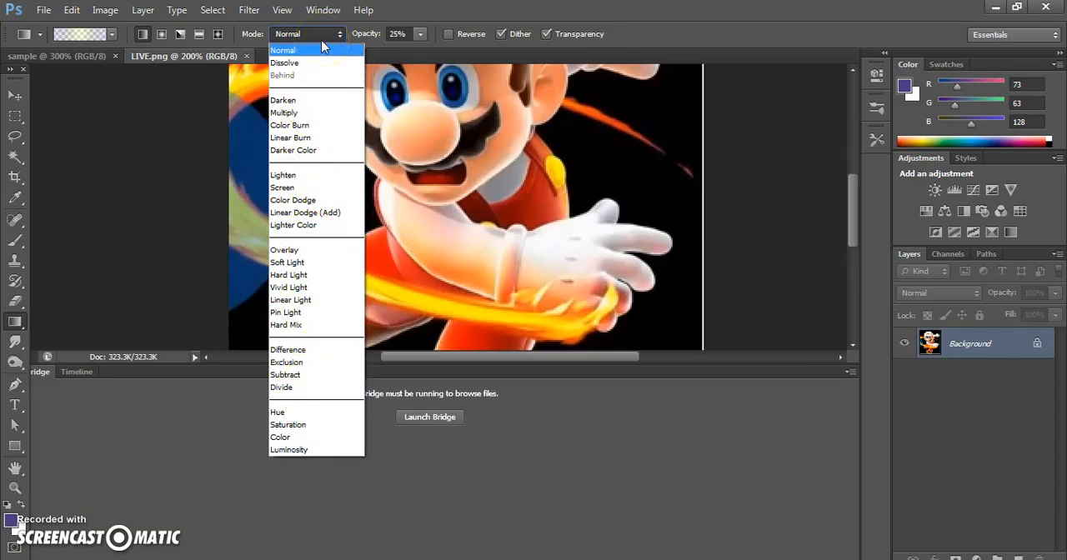
{"action": "left_click", "coordinate": [324, 52]}
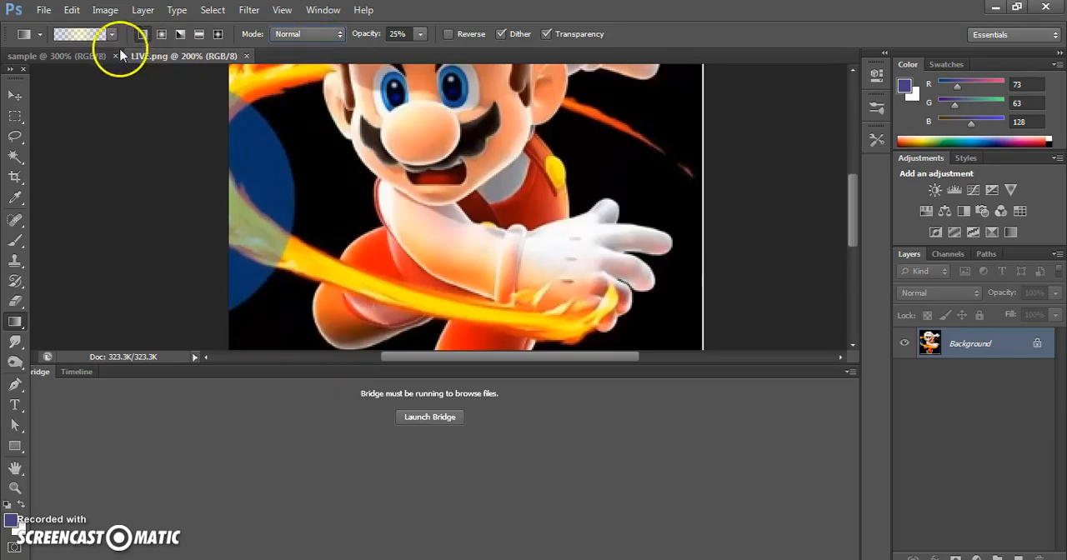
Step: Apply several linear gradients across the Mario image with the purple-to-white foreground-to-background preset
{"action": "left_click", "coordinate": [39, 35]}
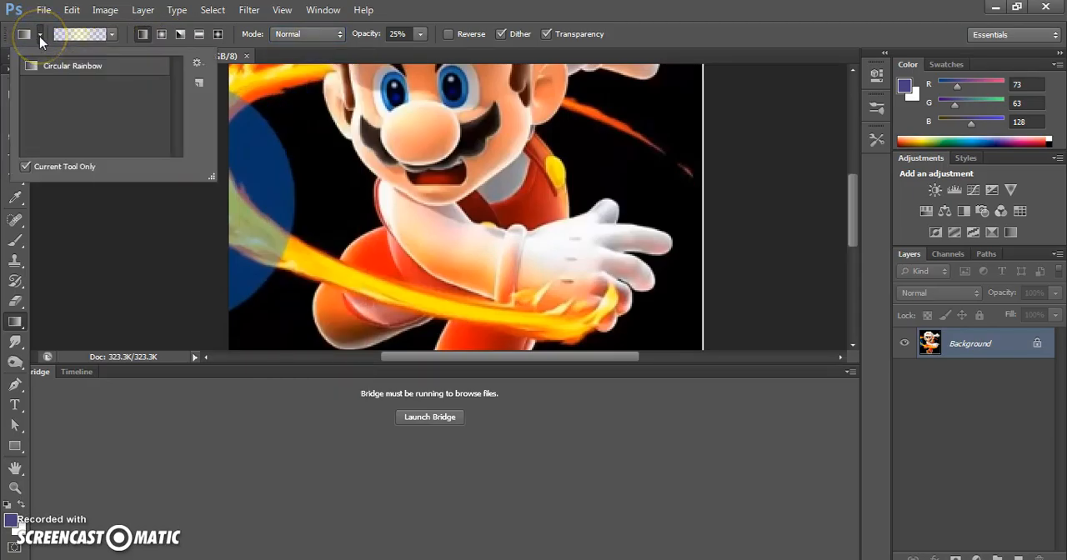
{"action": "left_click", "coordinate": [39, 36]}
{"action": "left_click", "coordinate": [110, 34]}
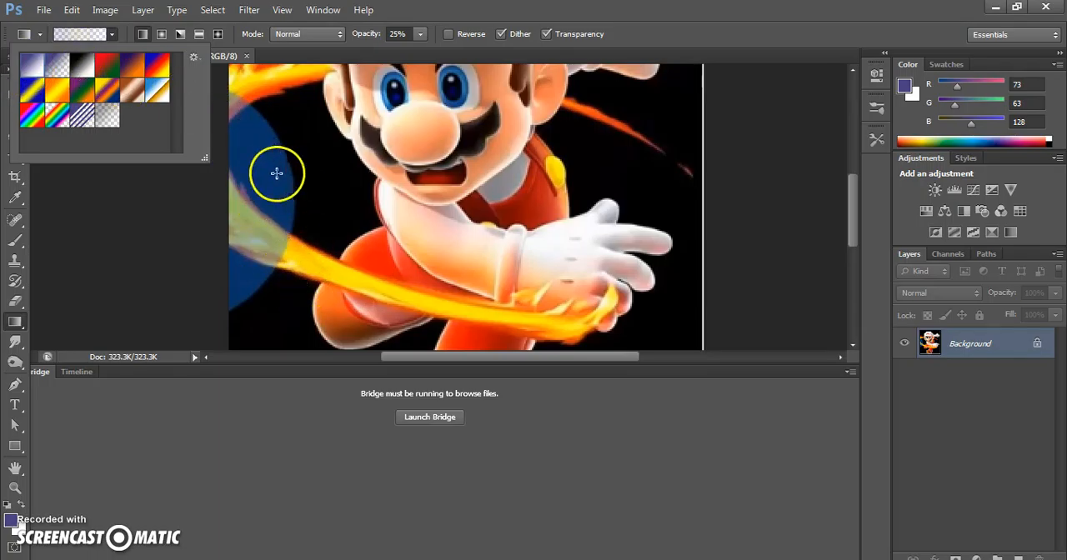
{"action": "scroll", "coordinate": [464, 241], "scroll_direction": "up", "scroll_amount": 5}
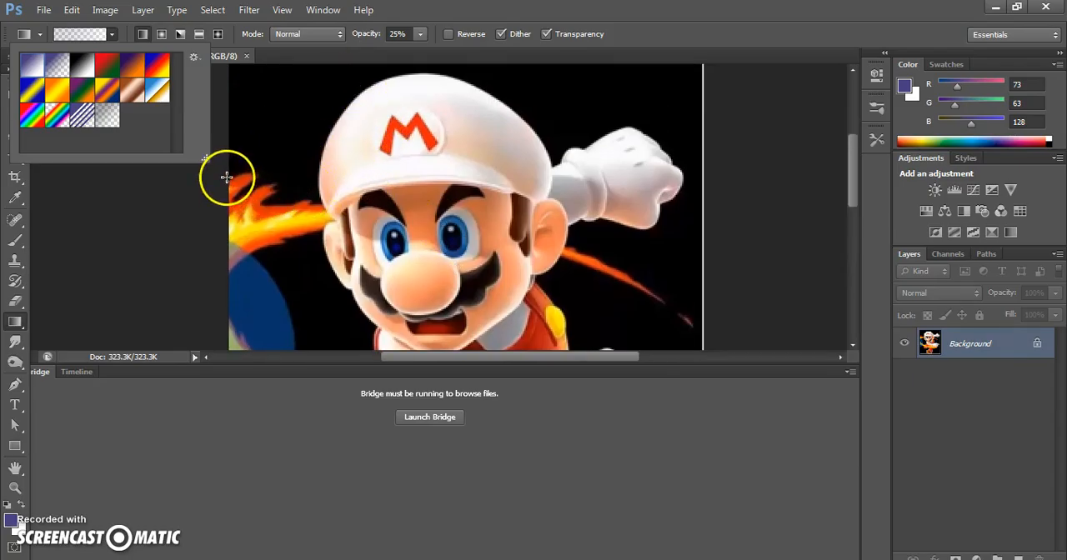
{"action": "left_click", "coordinate": [227, 158]}
{"action": "left_click_drag", "start_coordinate": [227, 158], "coordinate": [430, 97]}
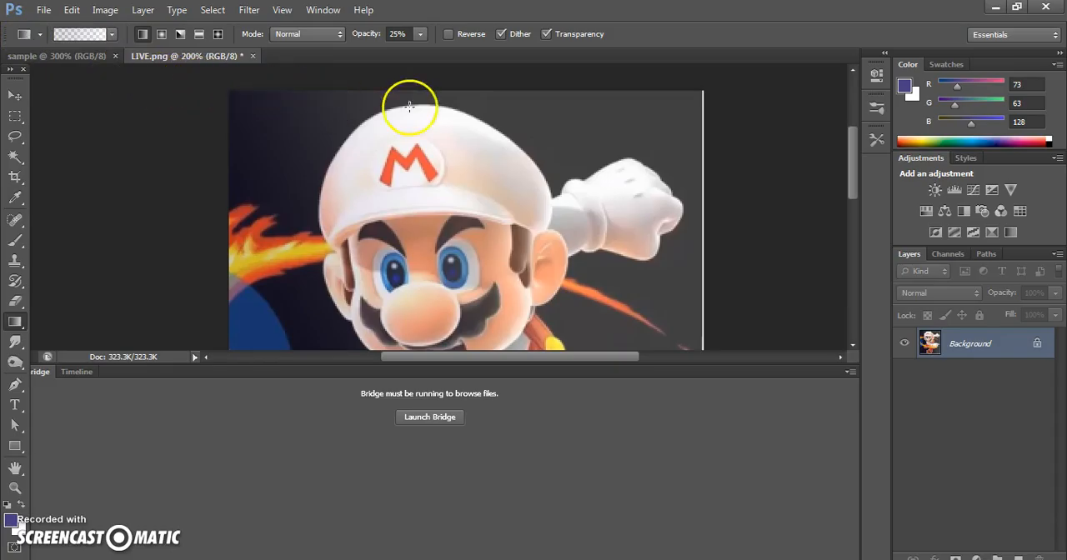
{"action": "left_click_drag", "start_coordinate": [463, 95], "coordinate": [689, 257]}
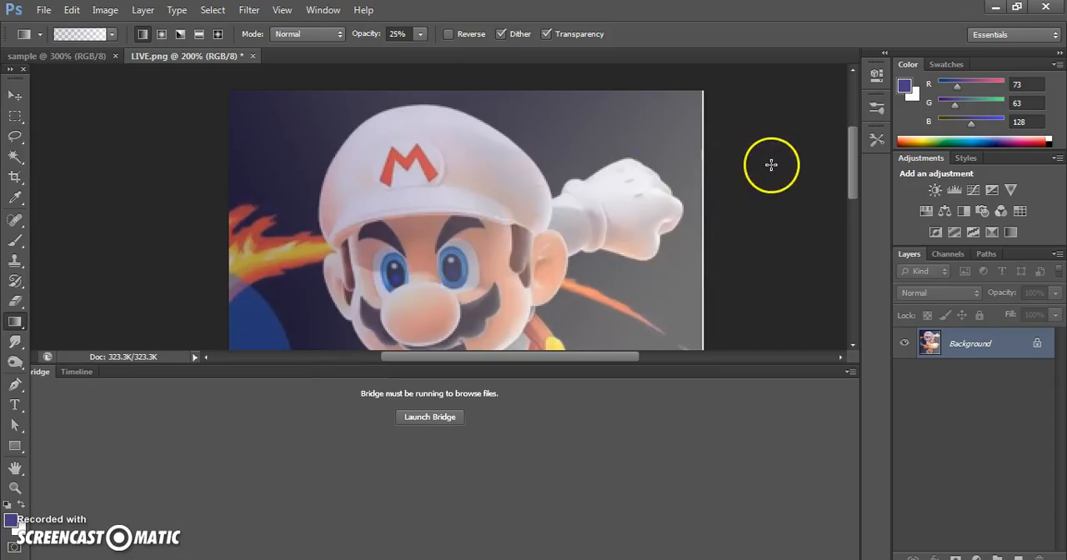
{"action": "left_click_drag", "start_coordinate": [853, 186], "coordinate": [862, 265]}
{"action": "left_click_drag", "start_coordinate": [290, 264], "coordinate": [651, 264]}
{"action": "scroll", "coordinate": [788, 189], "scroll_direction": "up", "scroll_amount": 2}
{"action": "scroll", "coordinate": [857, 241], "scroll_direction": "up", "scroll_amount": 5}
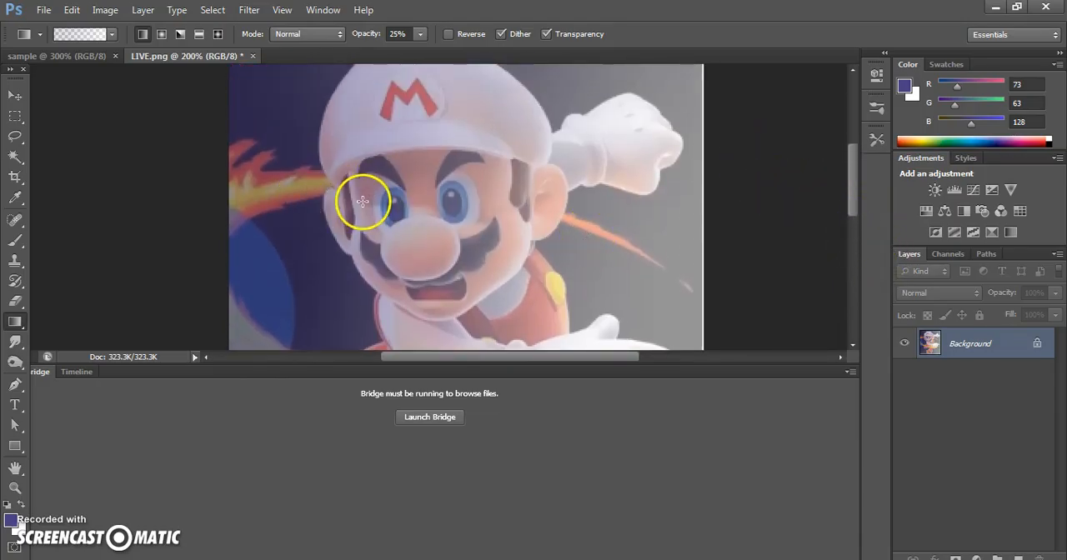
Step: Apply the violet-to-orange gradient preset across the image, first horizontally and then from top to bottom
{"action": "left_click", "coordinate": [111, 34]}
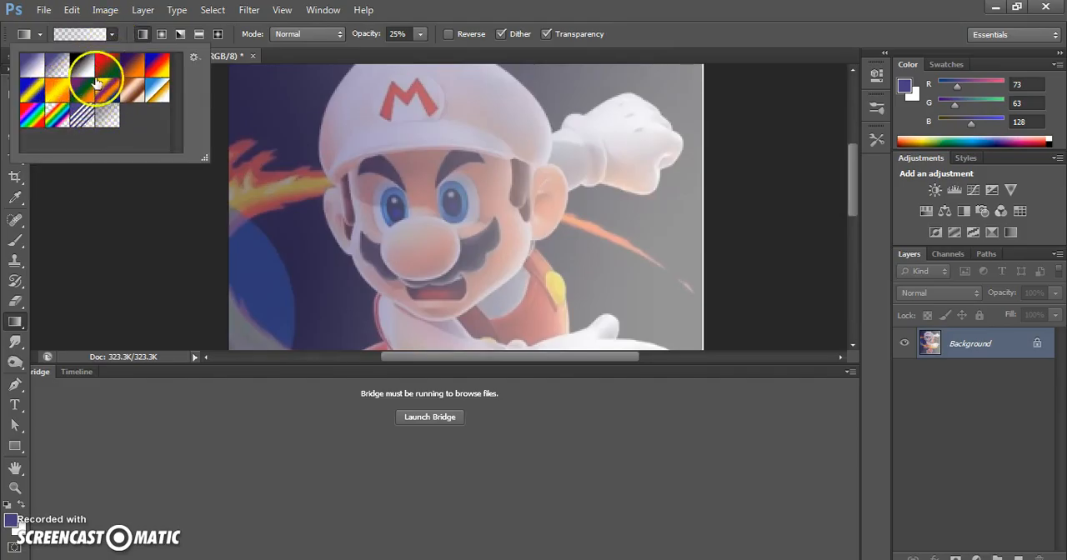
{"action": "left_click_drag", "start_coordinate": [345, 172], "coordinate": [543, 166]}
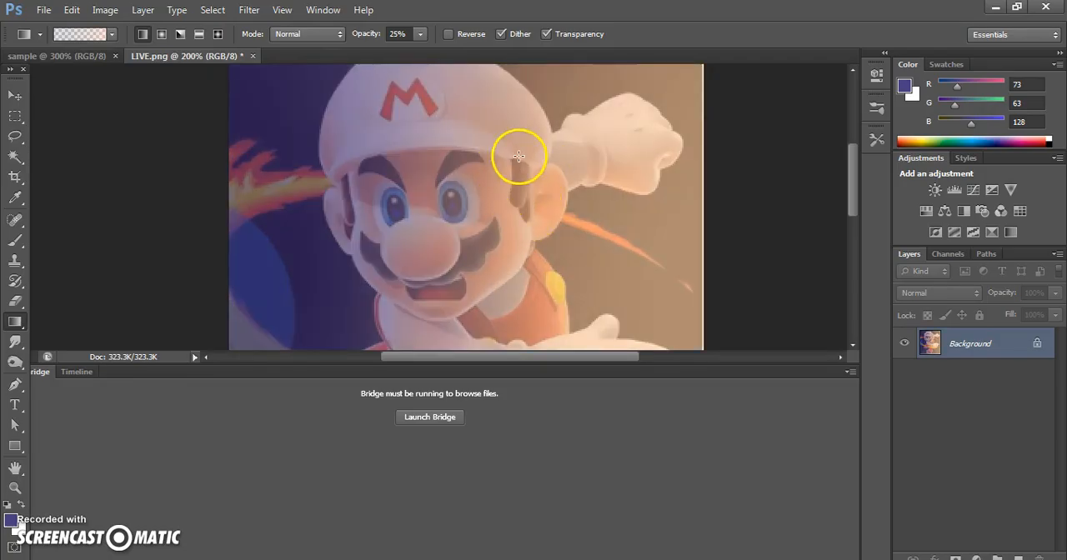
{"action": "left_click_drag", "start_coordinate": [280, 80], "coordinate": [285, 292]}
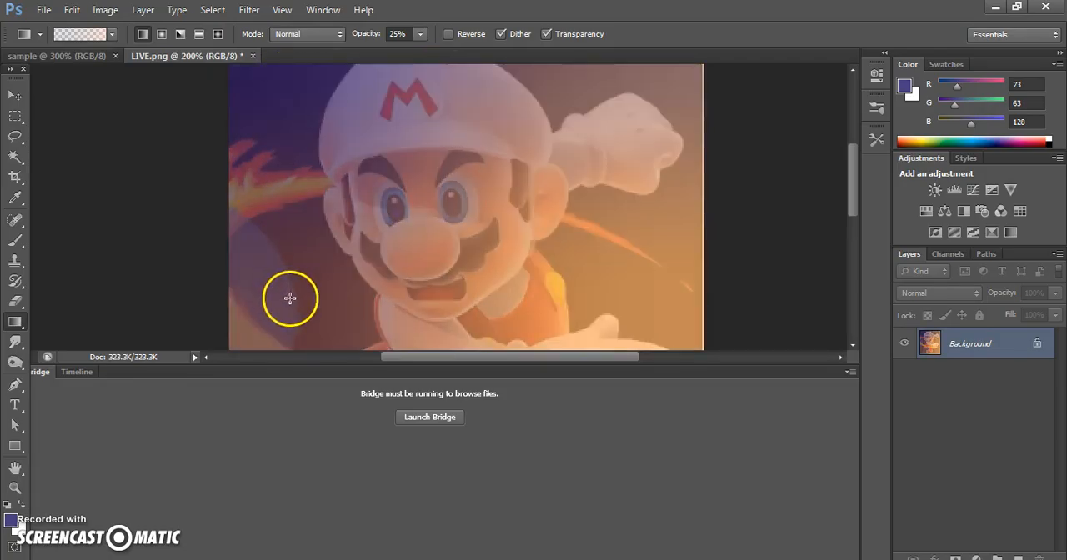
Step: Apply the Spectrum gradient horizontally across the image using the Darken blending mode
{"action": "left_click", "coordinate": [340, 35]}
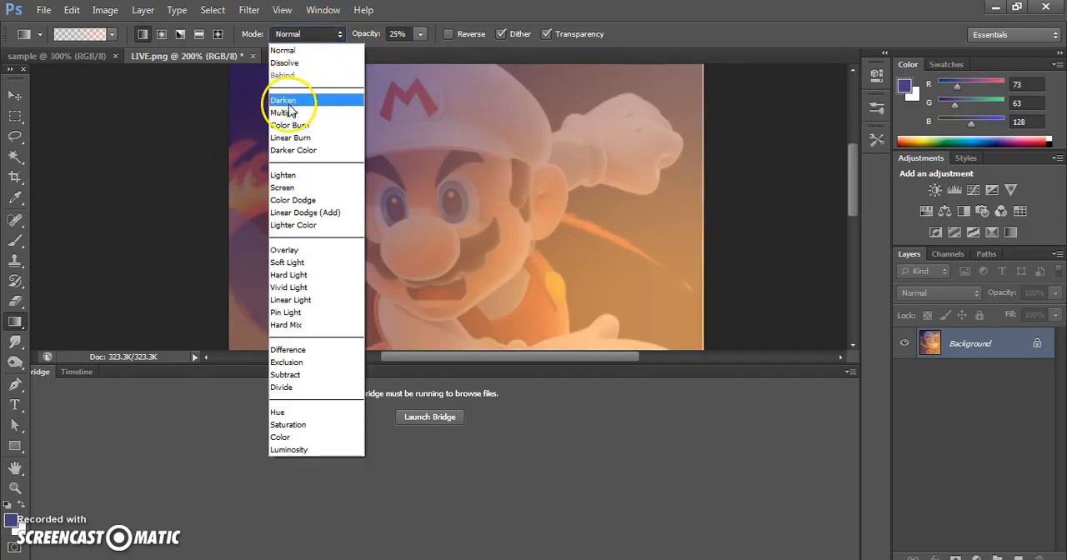
{"action": "left_click", "coordinate": [283, 101]}
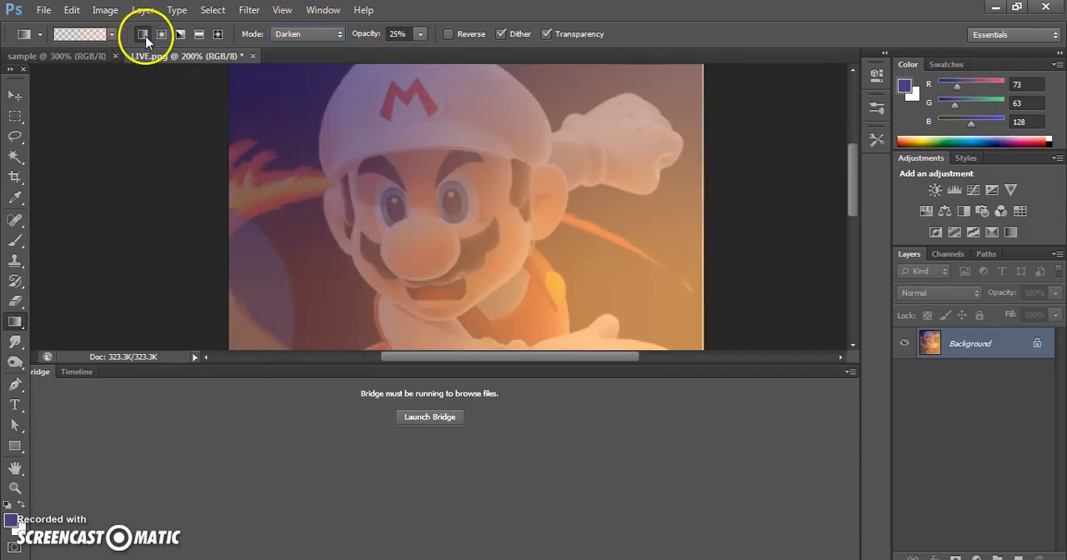
{"action": "left_click", "coordinate": [111, 34]}
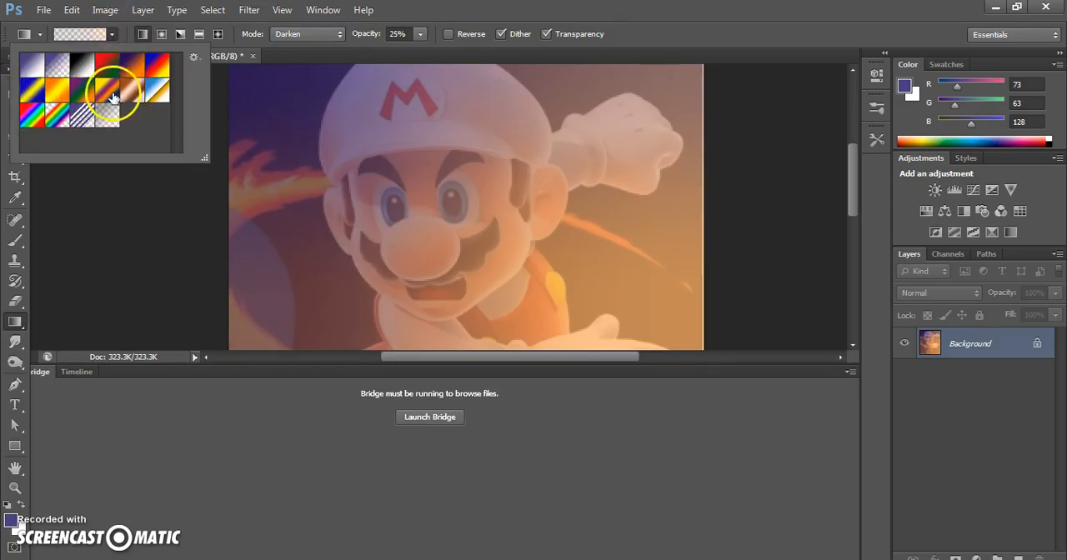
{"action": "left_click", "coordinate": [55, 115]}
{"action": "left_click_drag", "start_coordinate": [286, 231], "coordinate": [627, 230]}
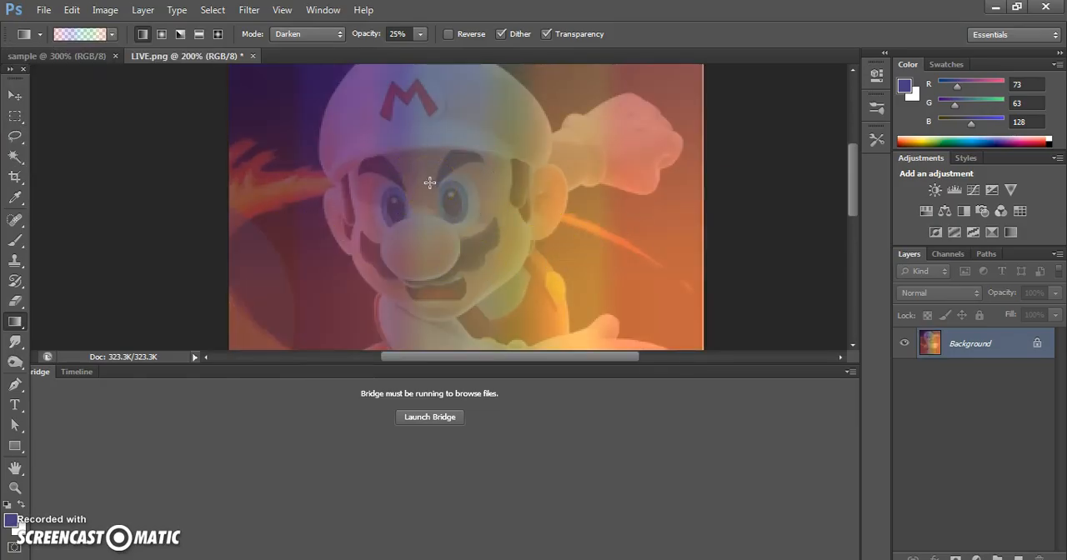
Step: Customise the Spectrum gradient: move the magenta stop towards red, blue to 34%, green towards yellow, add a green stop at 90%, and move the end red stop to 97%
{"action": "left_click", "coordinate": [15, 490]}
{"action": "left_click", "coordinate": [473, 224]}
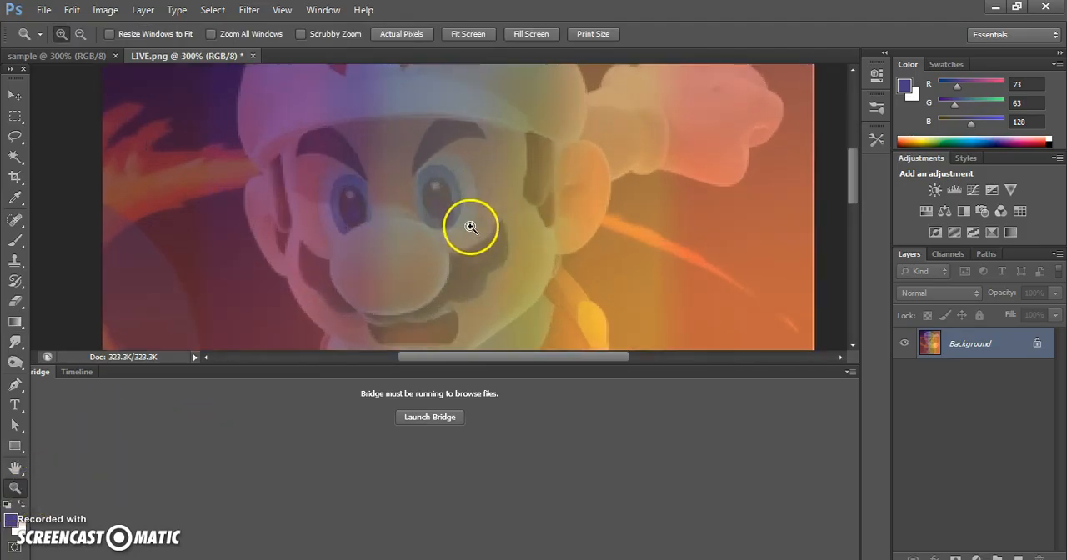
{"action": "left_click_drag", "start_coordinate": [850, 195], "coordinate": [869, 167]}
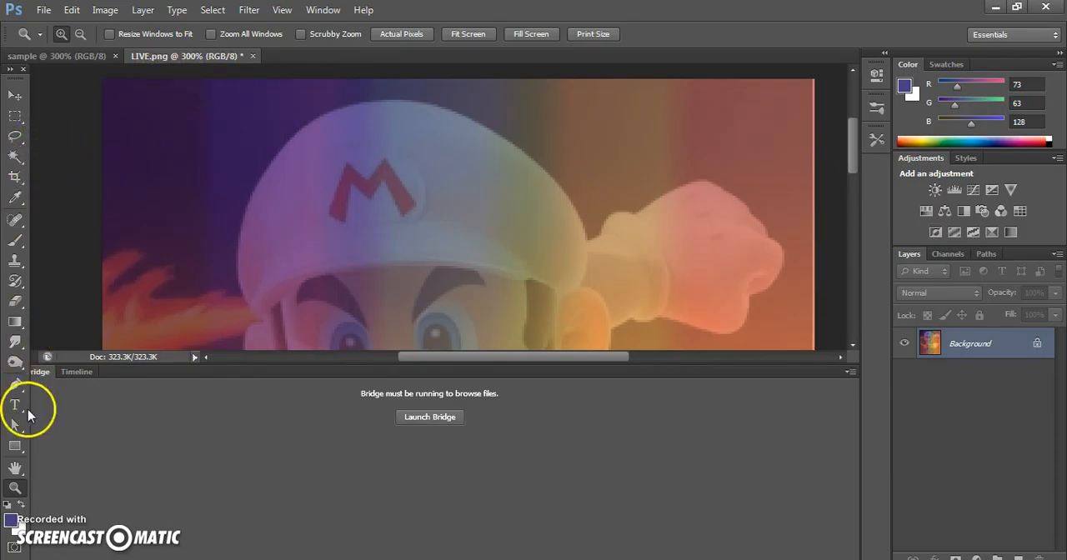
{"action": "left_click", "coordinate": [15, 322]}
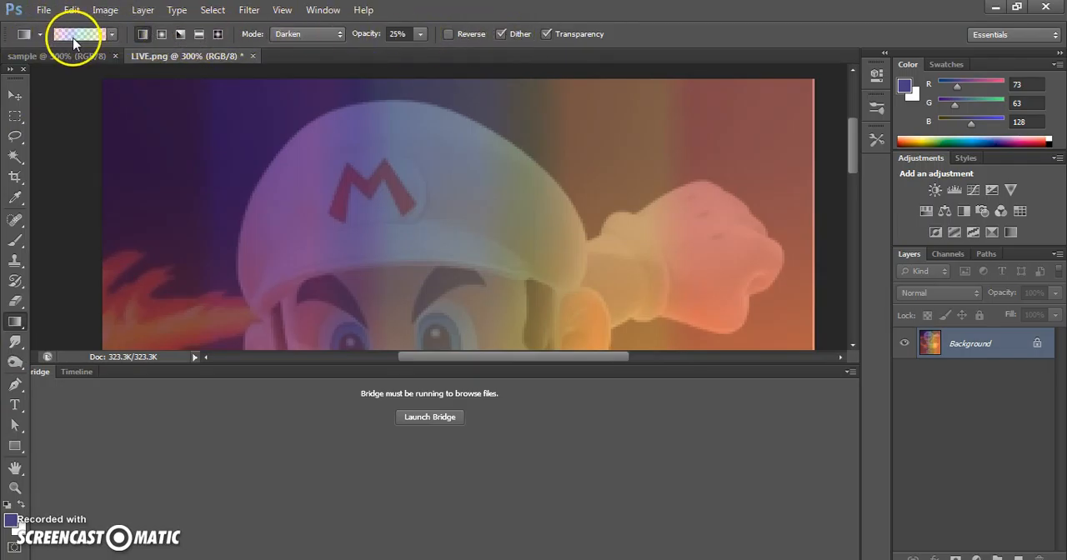
{"action": "left_click", "coordinate": [80, 37]}
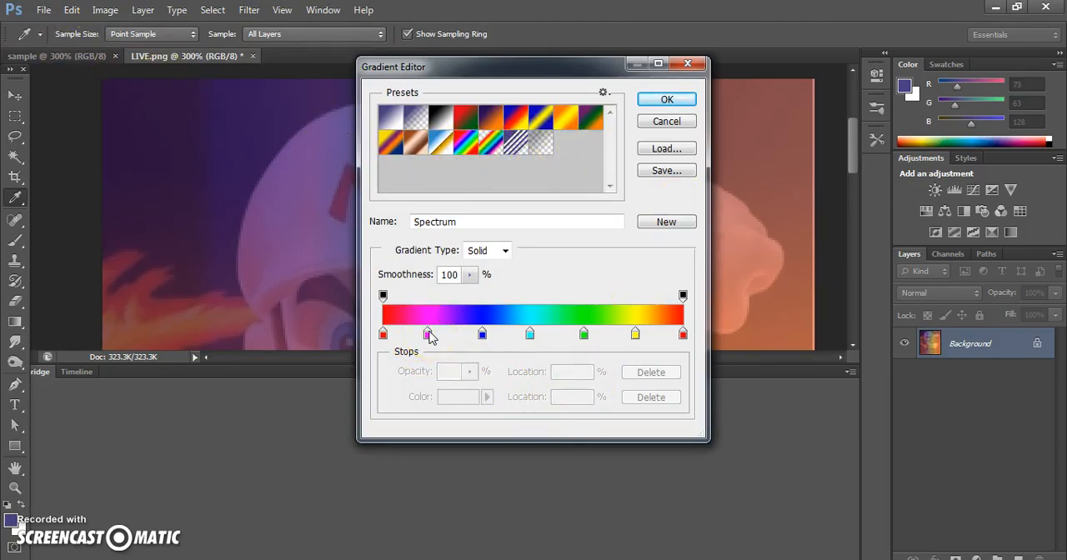
{"action": "left_click_drag", "start_coordinate": [428, 334], "coordinate": [406, 339]}
{"action": "left_click_drag", "start_coordinate": [481, 337], "coordinate": [485, 334]}
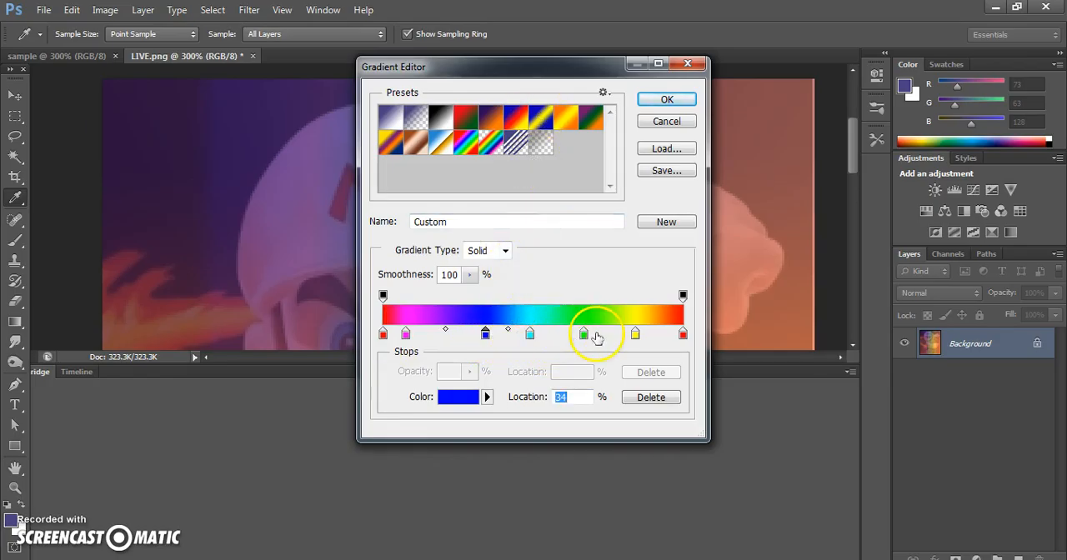
{"action": "left_click_drag", "start_coordinate": [587, 338], "coordinate": [614, 335]}
{"action": "left_click", "coordinate": [652, 337]}
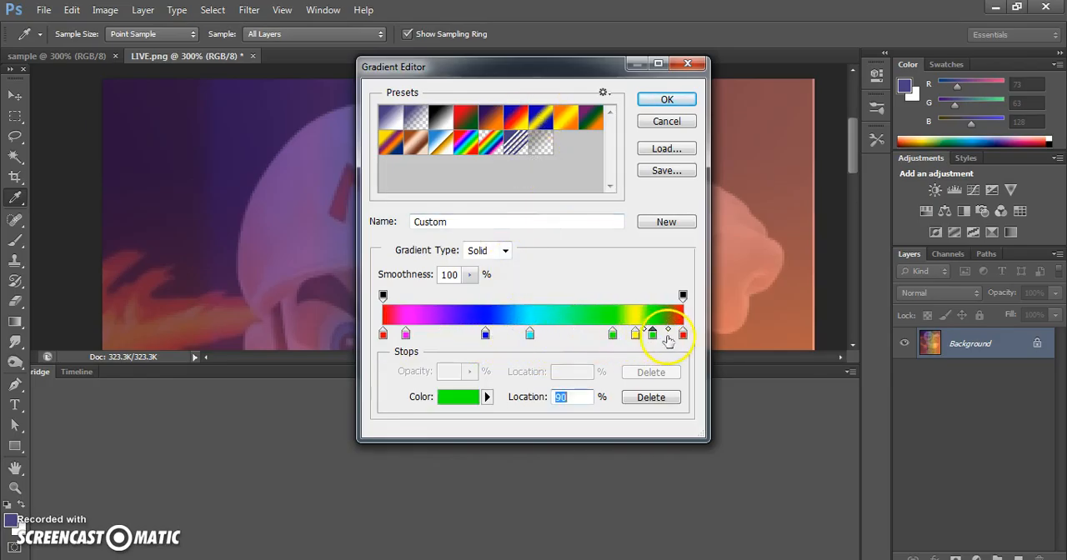
{"action": "left_click_drag", "start_coordinate": [687, 337], "coordinate": [675, 337]}
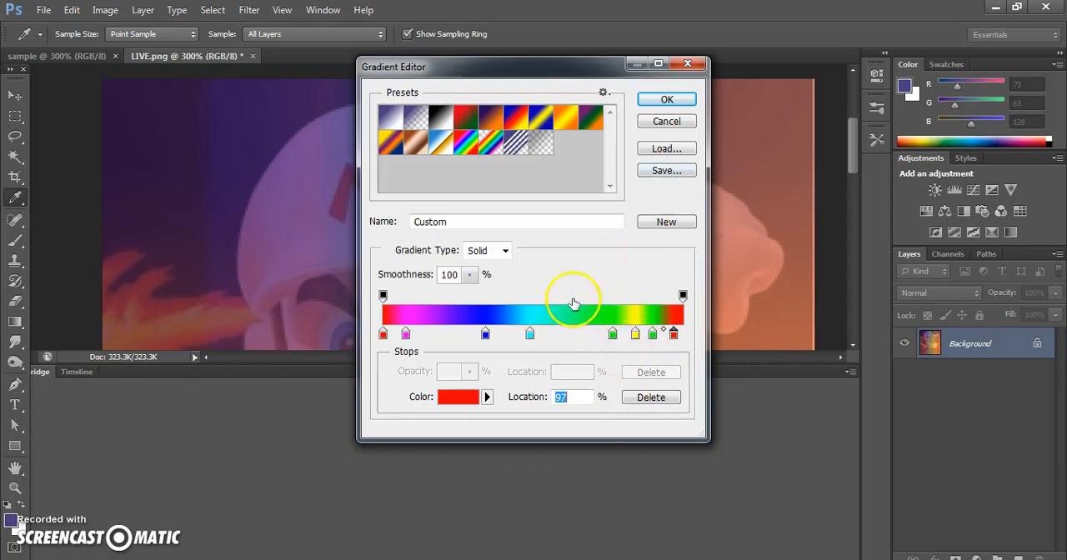
{"action": "left_click", "coordinate": [647, 101]}
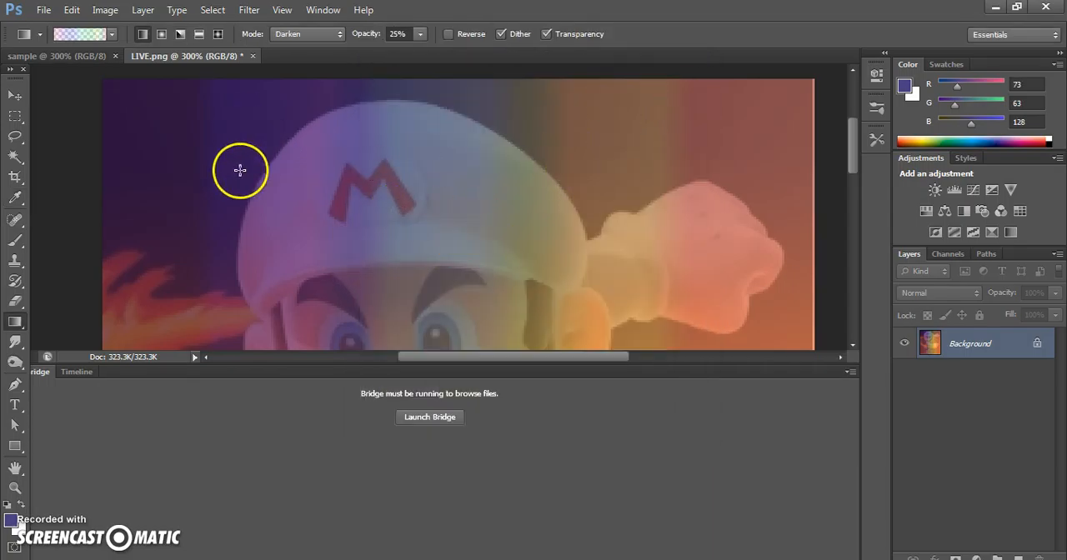
Step: Apply the customised rainbow gradient repeatedly across the image in different directions
{"action": "left_click_drag", "start_coordinate": [241, 172], "coordinate": [497, 172]}
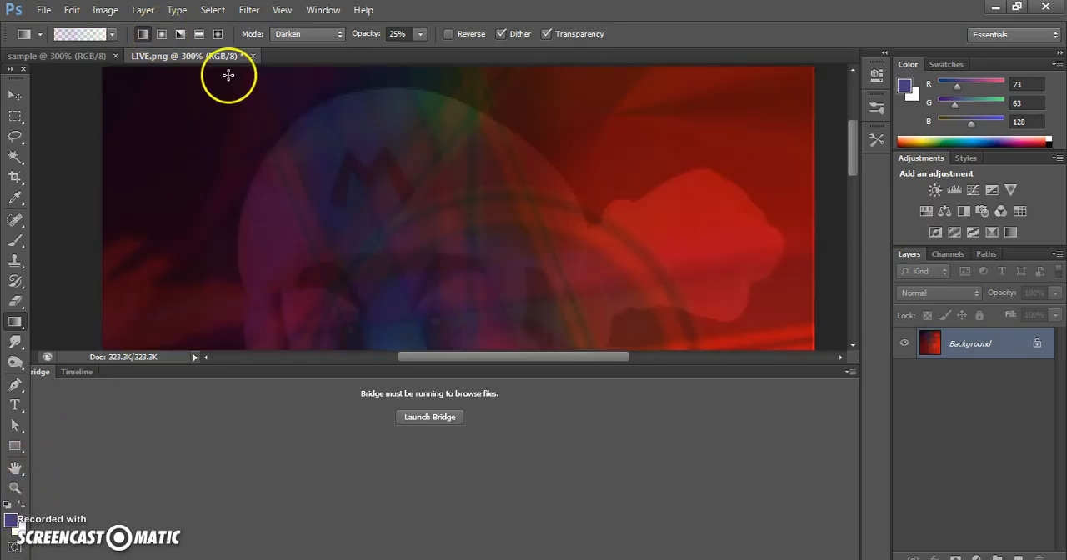
{"action": "scroll", "coordinate": [249, 133], "scroll_direction": "down", "scroll_amount": 1}
{"action": "scroll", "coordinate": [250, 134], "scroll_direction": "up", "scroll_amount": 3}
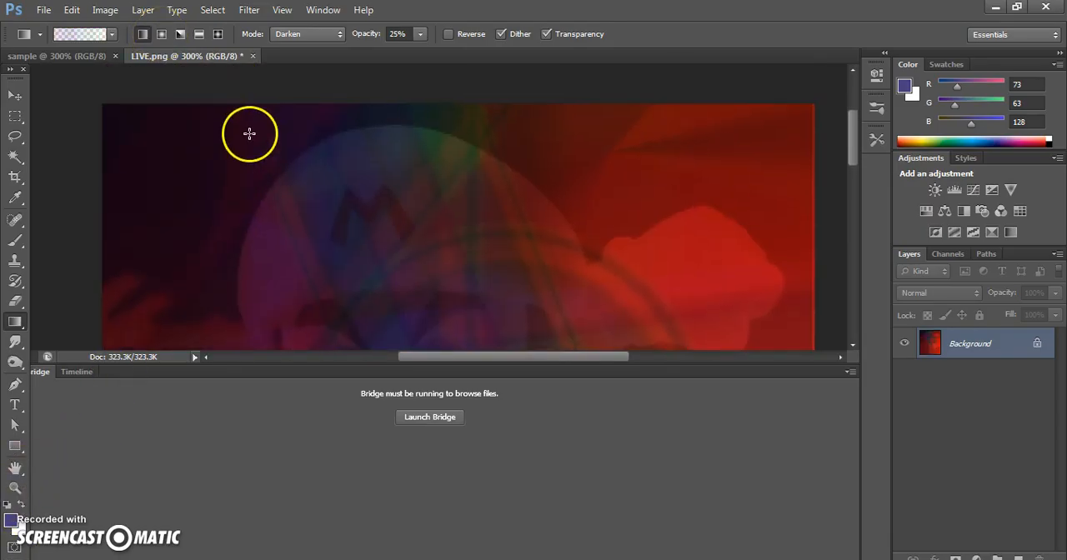
{"action": "left_click", "coordinate": [163, 35]}
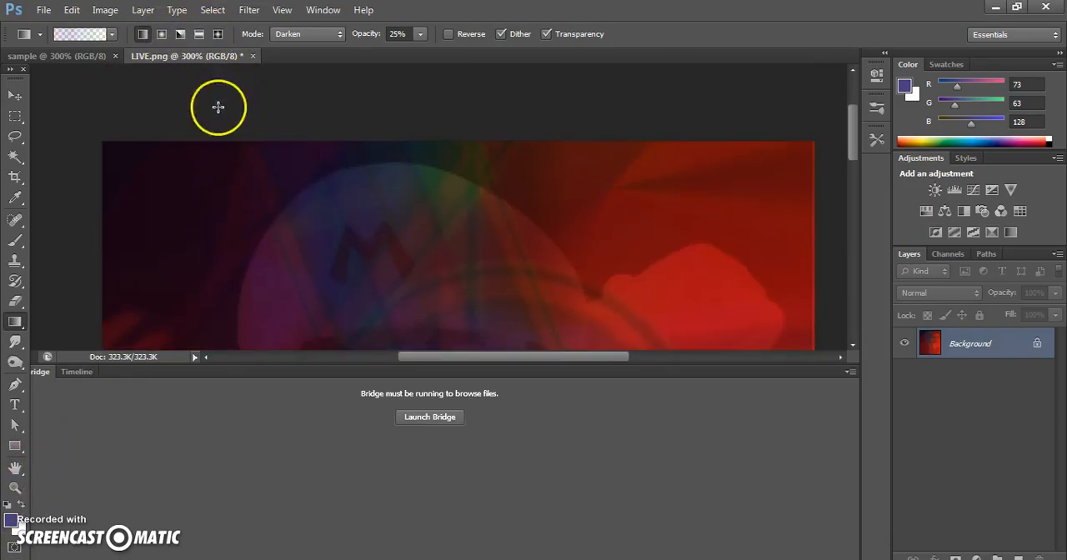
Step: Try to reopen the LIVE image from the Desktop while its edited version is still open
{"action": "scroll", "coordinate": [309, 173], "scroll_direction": "down", "scroll_amount": 5}
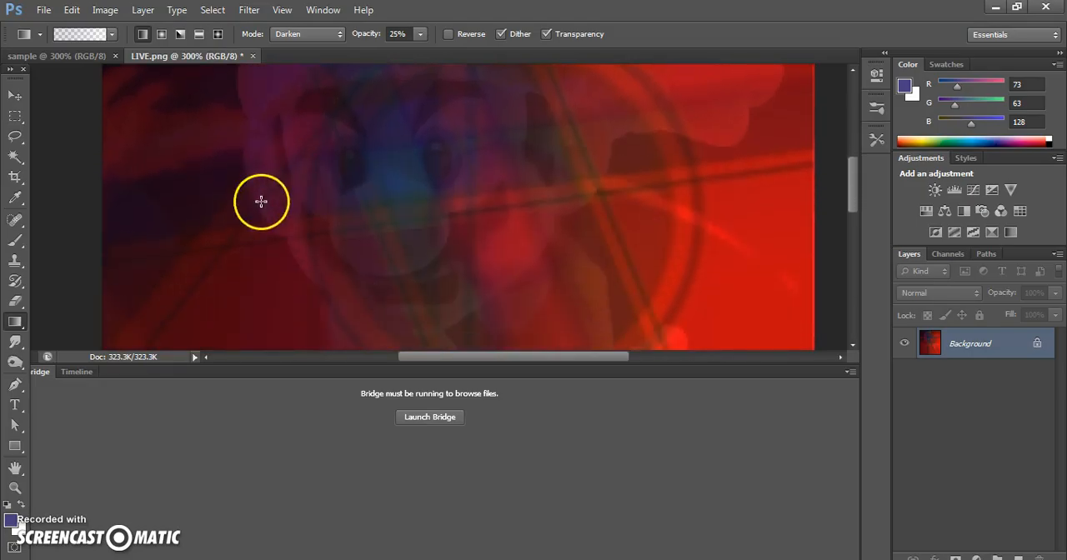
{"action": "left_click", "coordinate": [44, 10]}
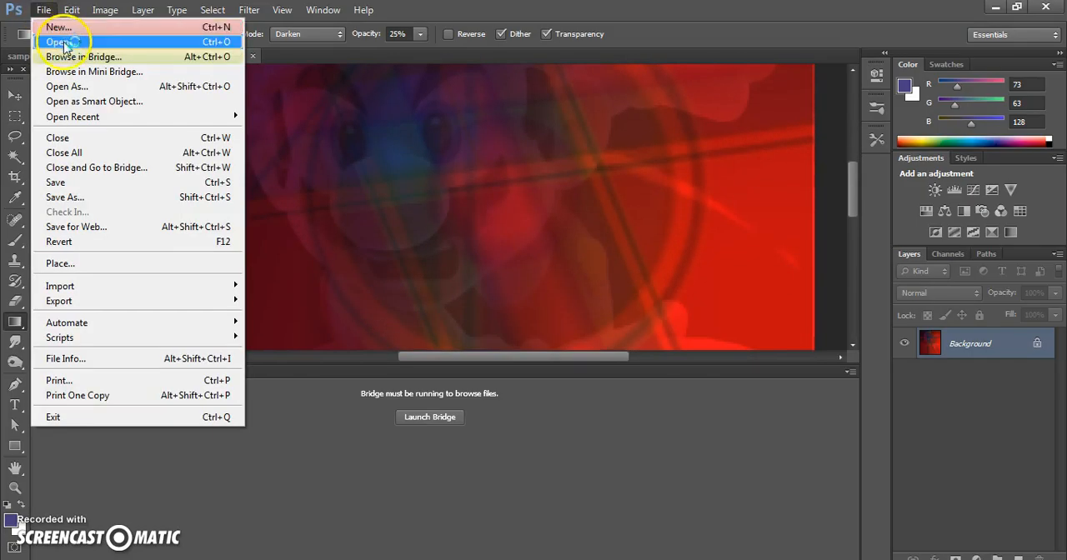
{"action": "left_click", "coordinate": [63, 40]}
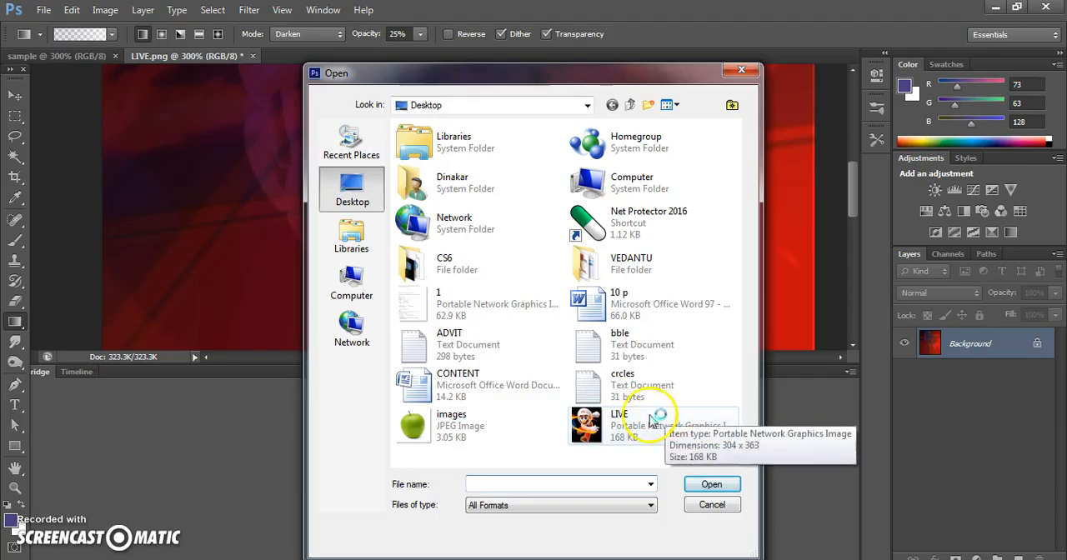
{"action": "double_click", "coordinate": [619, 427]}
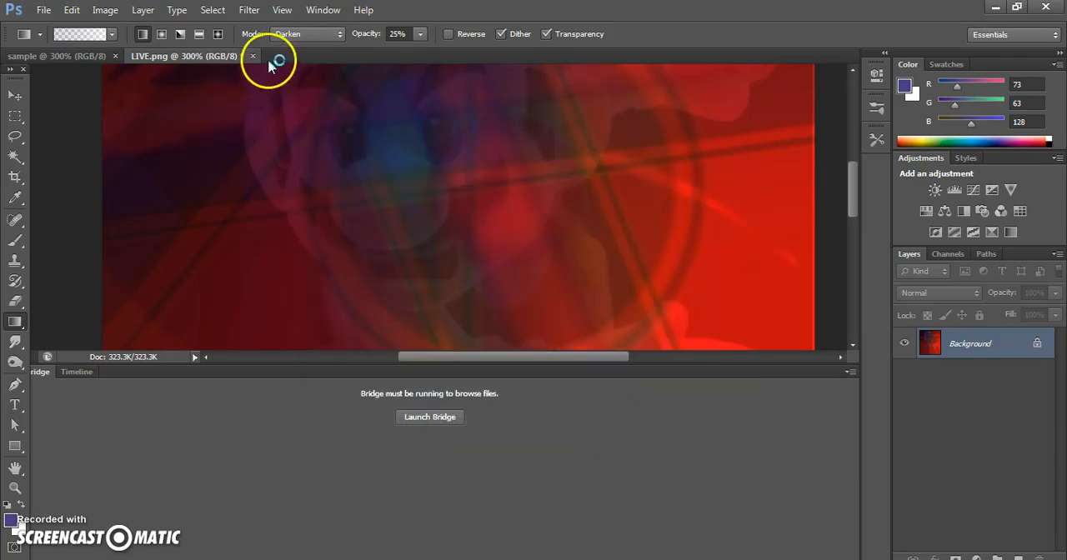
Step: Close the edited LIVE.png without saving, then reopen the original from the Desktop and enlarge it to 200%
{"action": "left_click", "coordinate": [253, 56]}
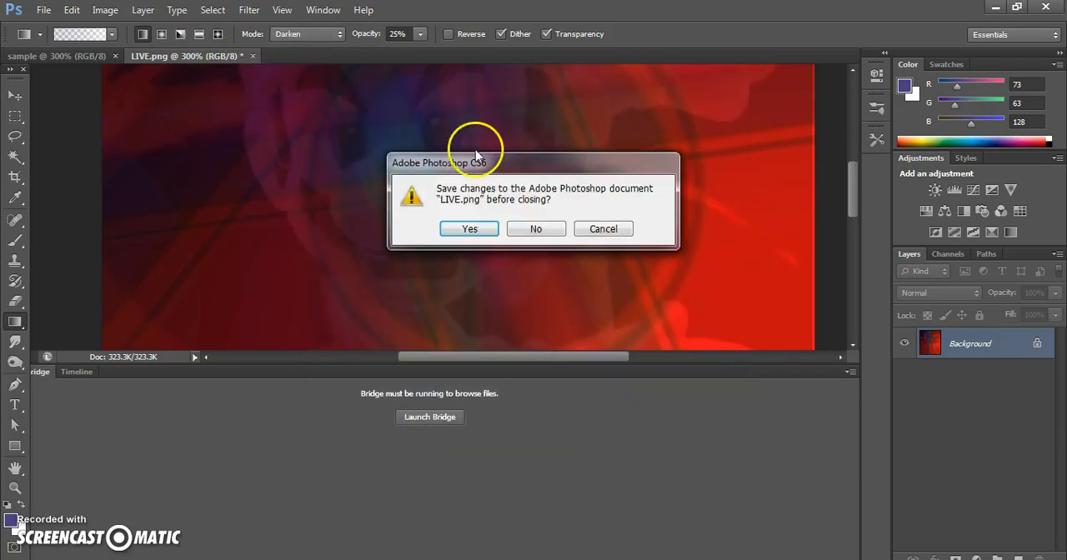
{"action": "left_click", "coordinate": [535, 230]}
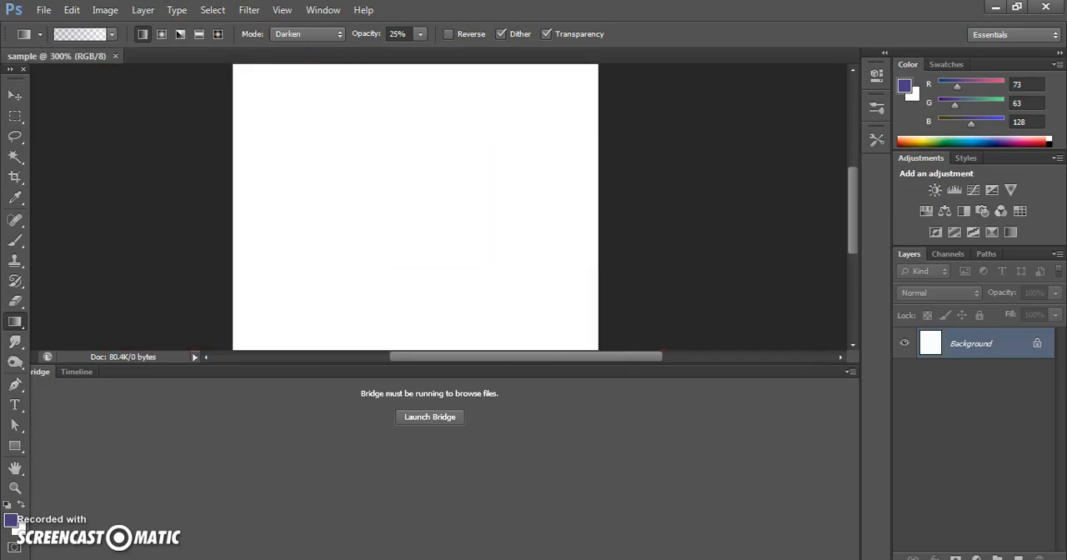
{"action": "left_click", "coordinate": [43, 9]}
{"action": "left_click", "coordinate": [63, 43]}
{"action": "double_click", "coordinate": [624, 424]}
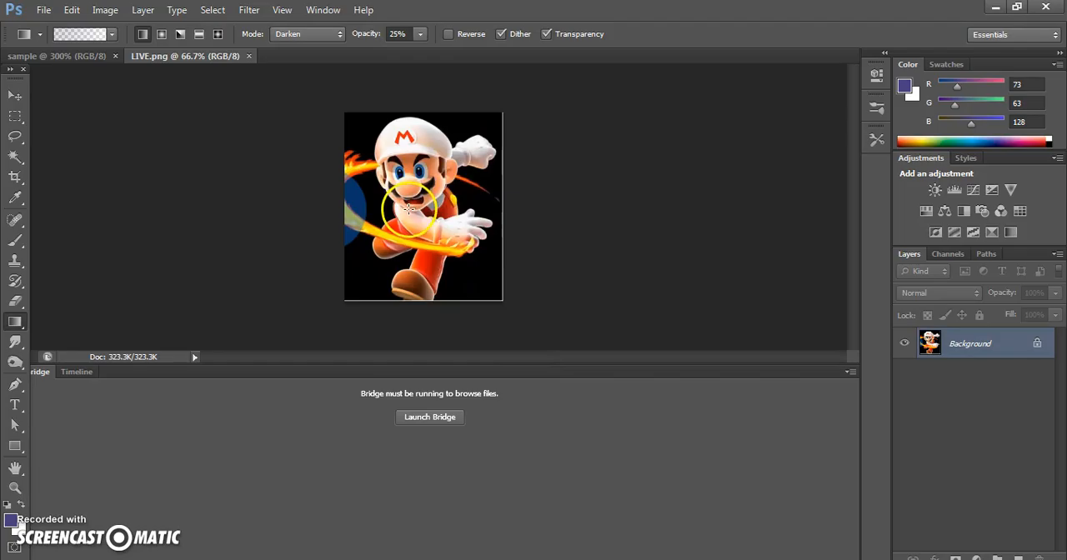
{"action": "left_click", "coordinate": [15, 488]}
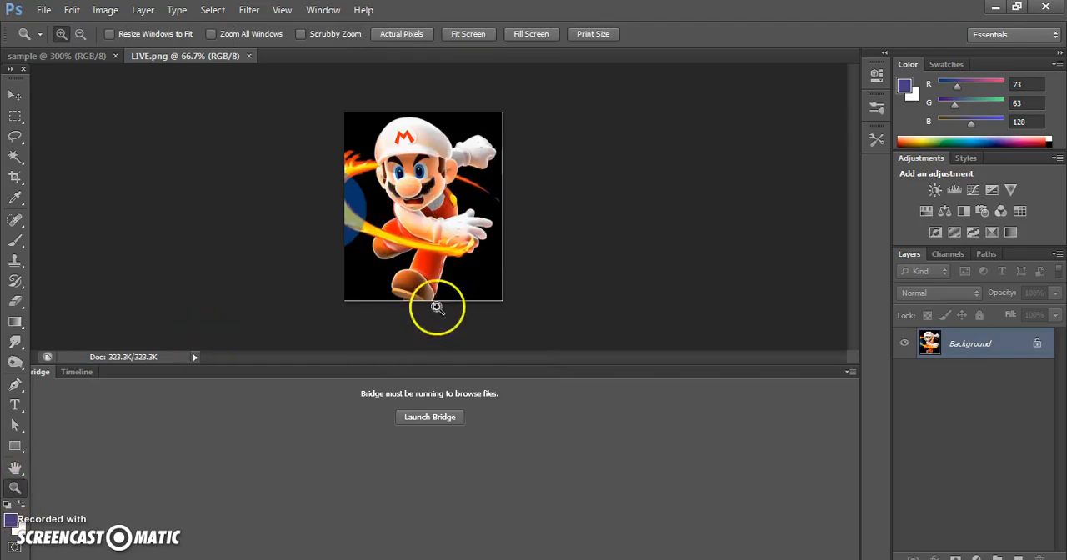
{"action": "left_click", "coordinate": [451, 255]}
{"action": "left_click", "coordinate": [451, 255]}
{"action": "scroll", "coordinate": [445, 241], "scroll_direction": "up", "scroll_amount": 4}
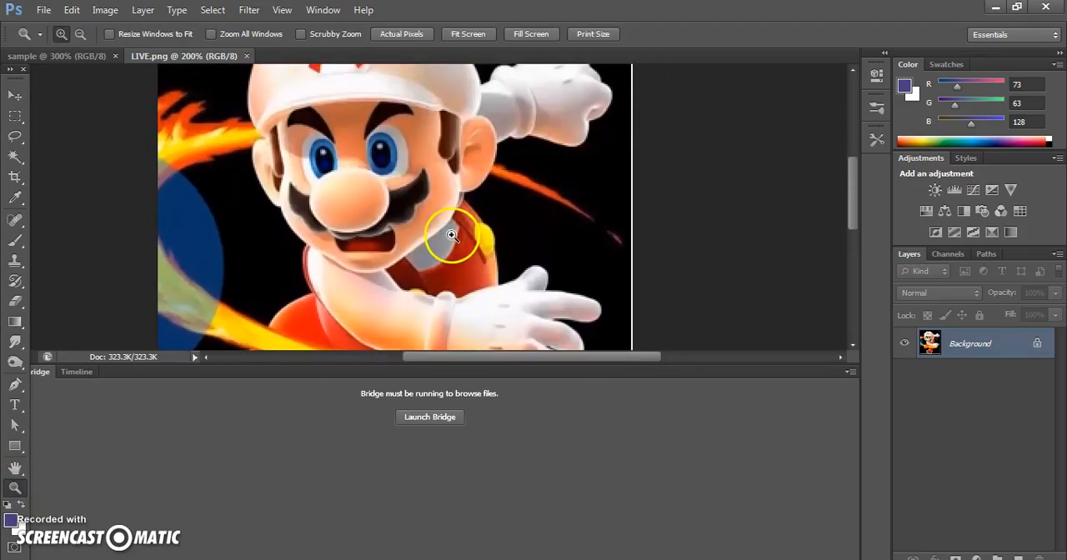
Step: Apply the blue-yellow-blue gradient preset horizontally across Mario's cap as a linear gradient
{"action": "left_click", "coordinate": [17, 321]}
{"action": "right_click", "coordinate": [16, 321]}
{"action": "left_click", "coordinate": [60, 322]}
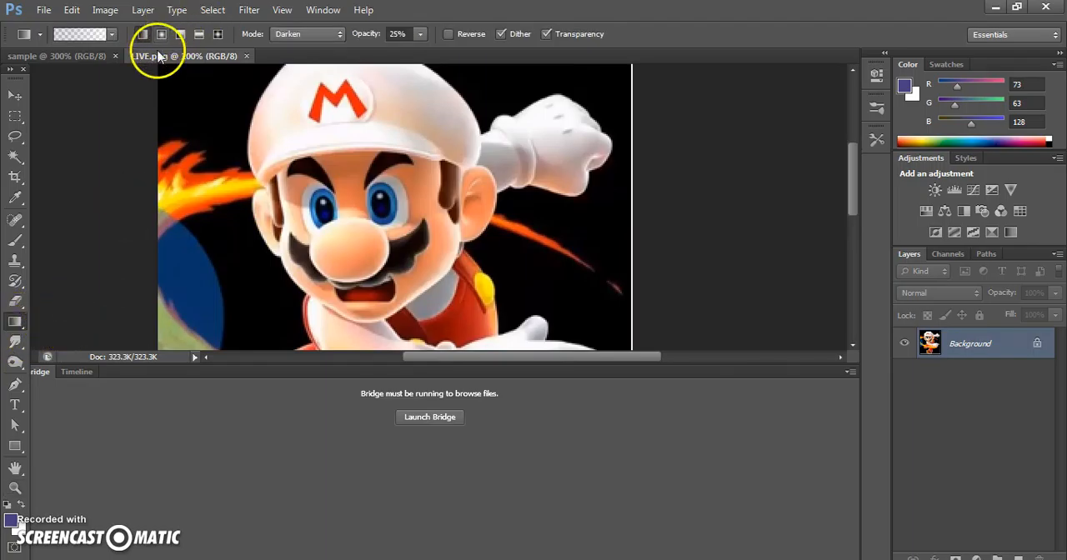
{"action": "left_click", "coordinate": [111, 35]}
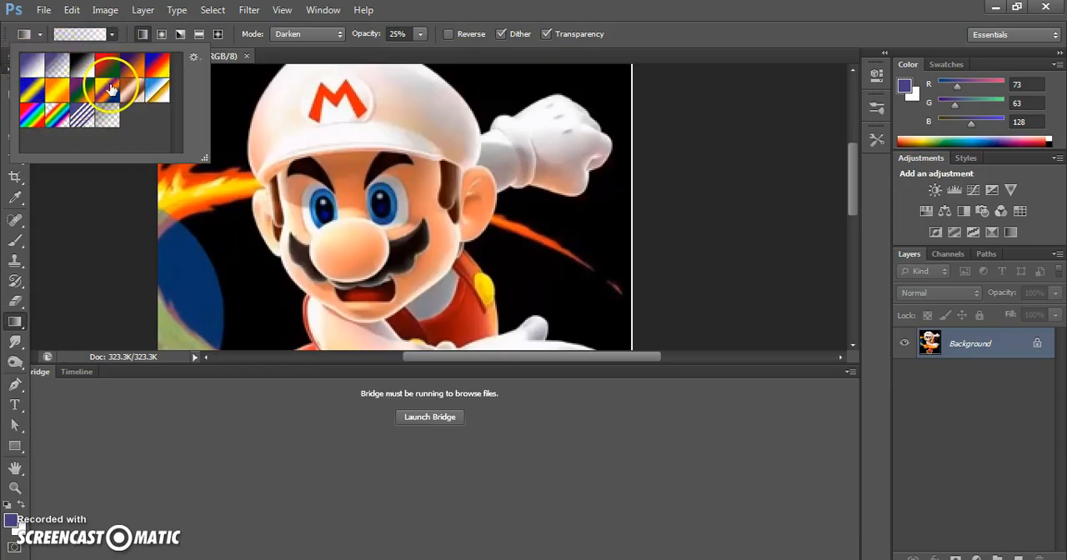
{"action": "left_click", "coordinate": [29, 89]}
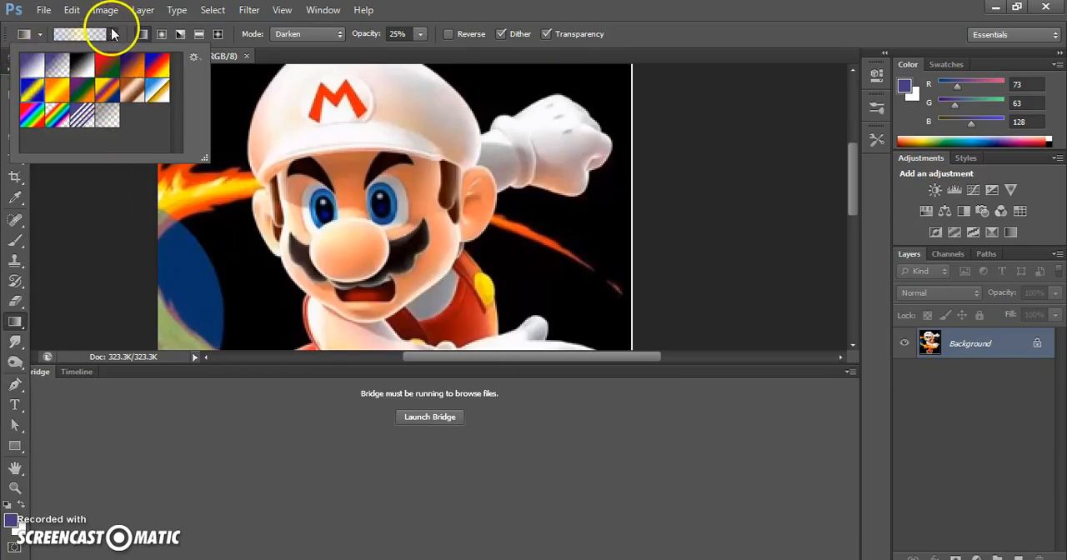
{"action": "left_click", "coordinate": [161, 38]}
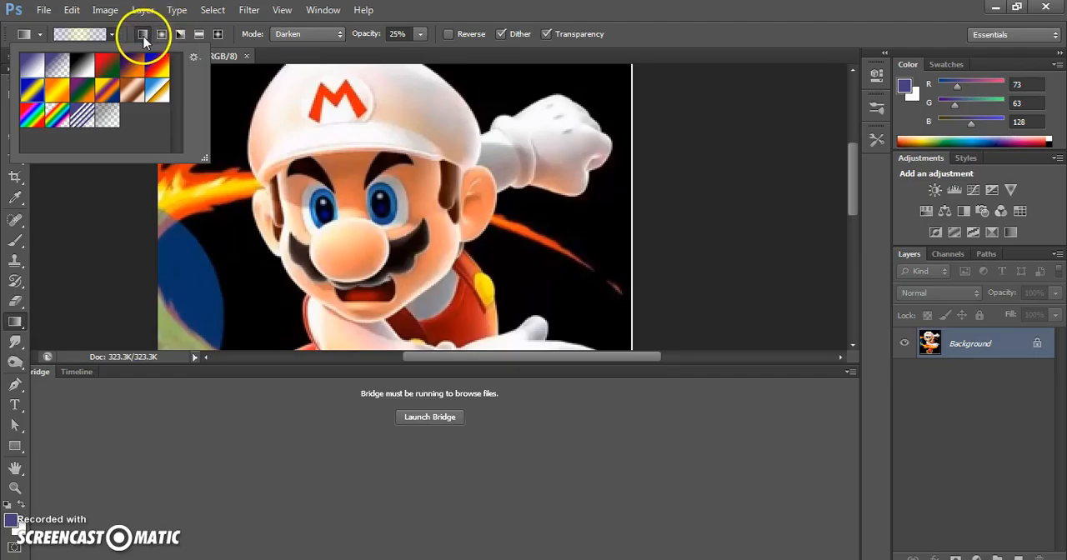
{"action": "left_click", "coordinate": [117, 276]}
{"action": "left_click", "coordinate": [143, 35]}
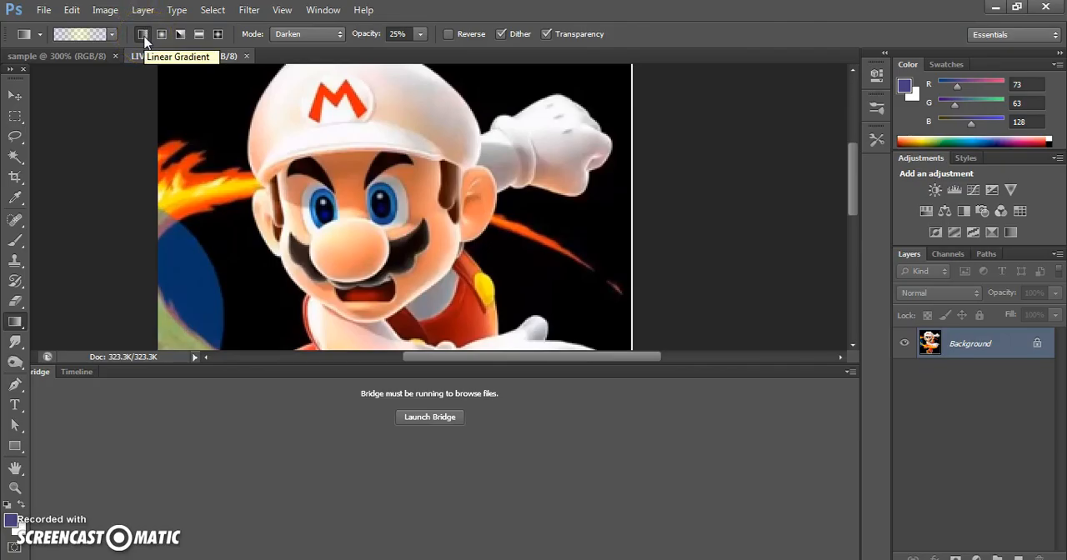
{"action": "left_click", "coordinate": [284, 129]}
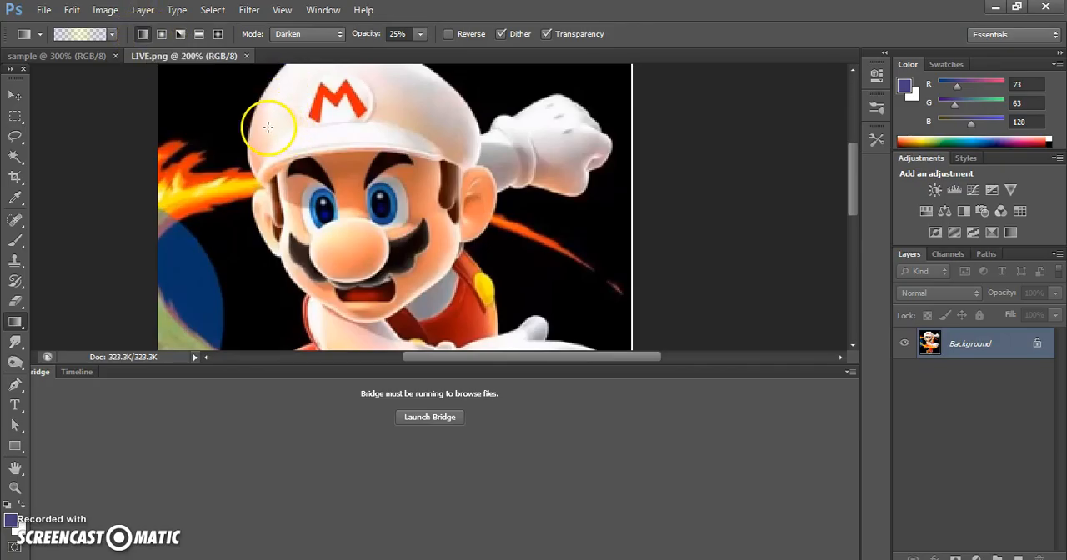
{"action": "left_click_drag", "start_coordinate": [268, 127], "coordinate": [405, 119]}
{"action": "left_click", "coordinate": [326, 117]}
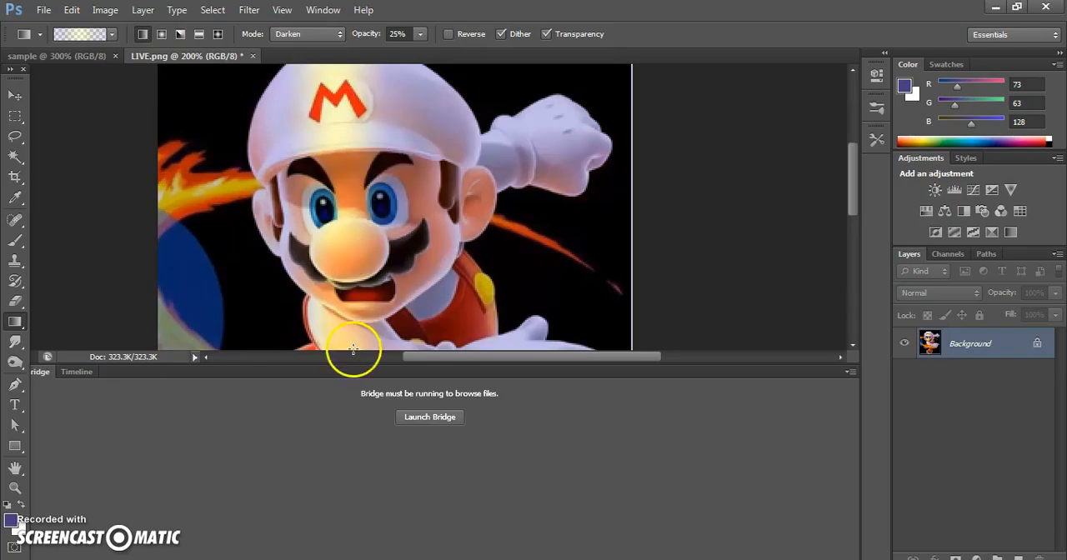
Step: Apply the blue-yellow-blue gradient as a radial gradient from the cap towards the raised glove and as a reflected gradient diagonally over the face
{"action": "left_click", "coordinate": [163, 35]}
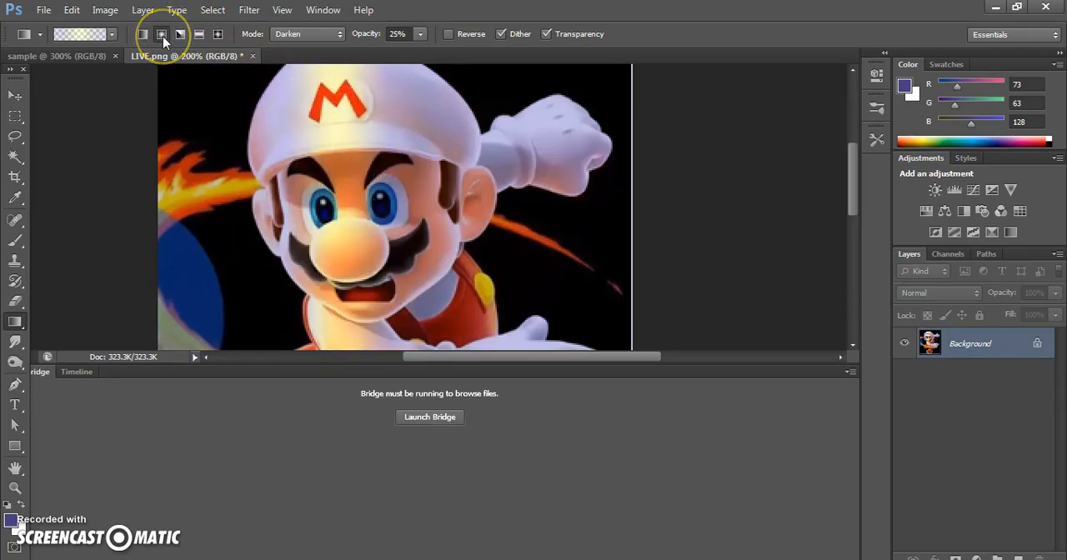
{"action": "left_click_drag", "start_coordinate": [378, 84], "coordinate": [538, 160]}
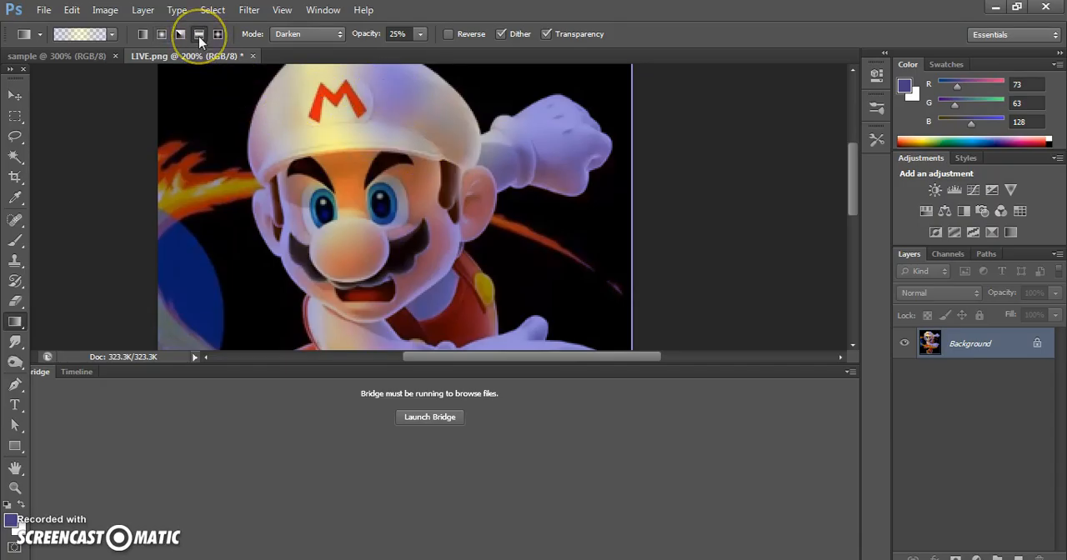
{"action": "left_click_drag", "start_coordinate": [249, 289], "coordinate": [344, 190]}
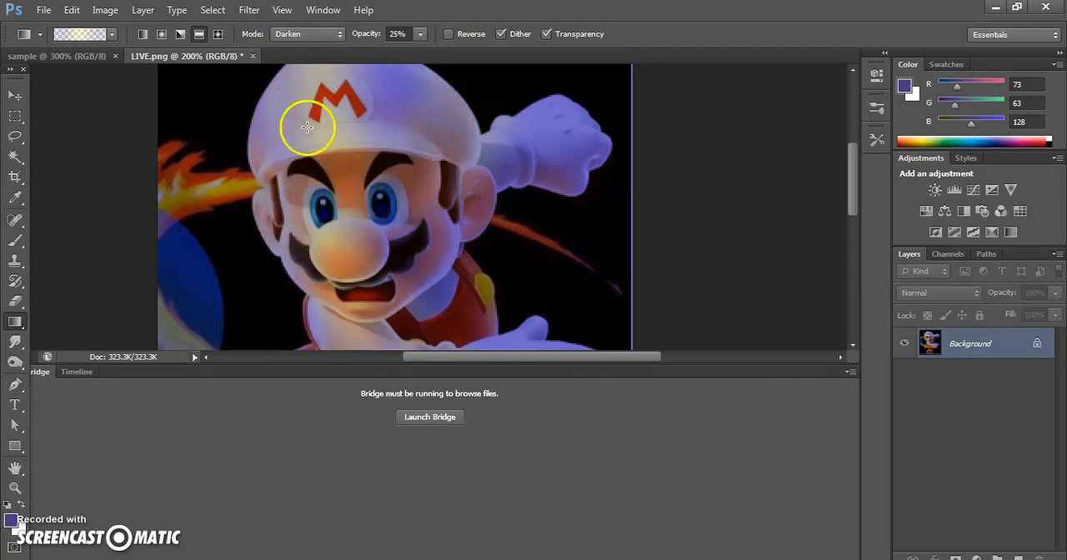
Step: Fill areas of Mario's raised glove, cap and nose with the purple foreground colour using the Paint Bucket Tool
{"action": "scroll", "coordinate": [381, 220], "scroll_direction": "up", "scroll_amount": 2}
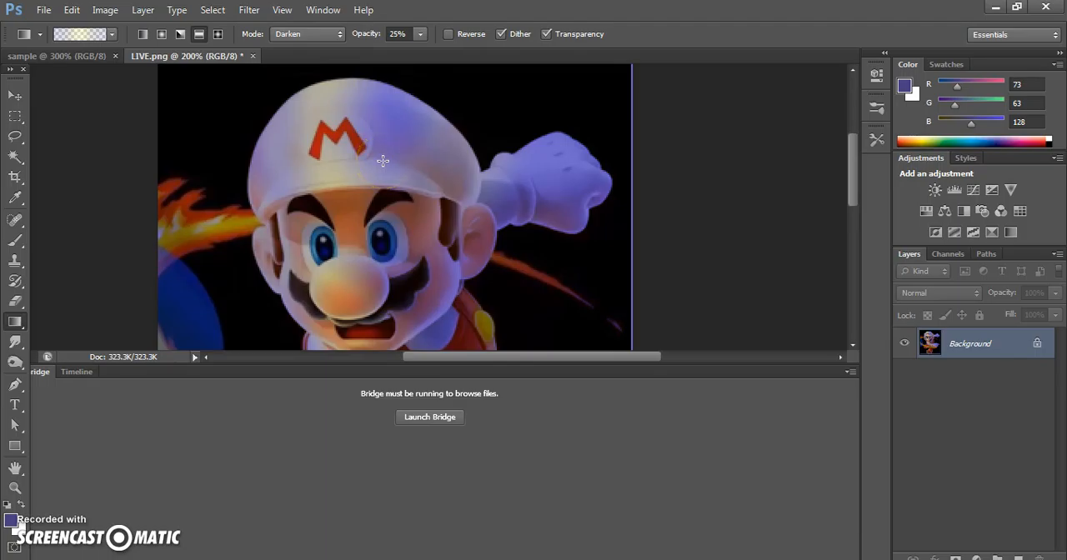
{"action": "right_click", "coordinate": [14, 322]}
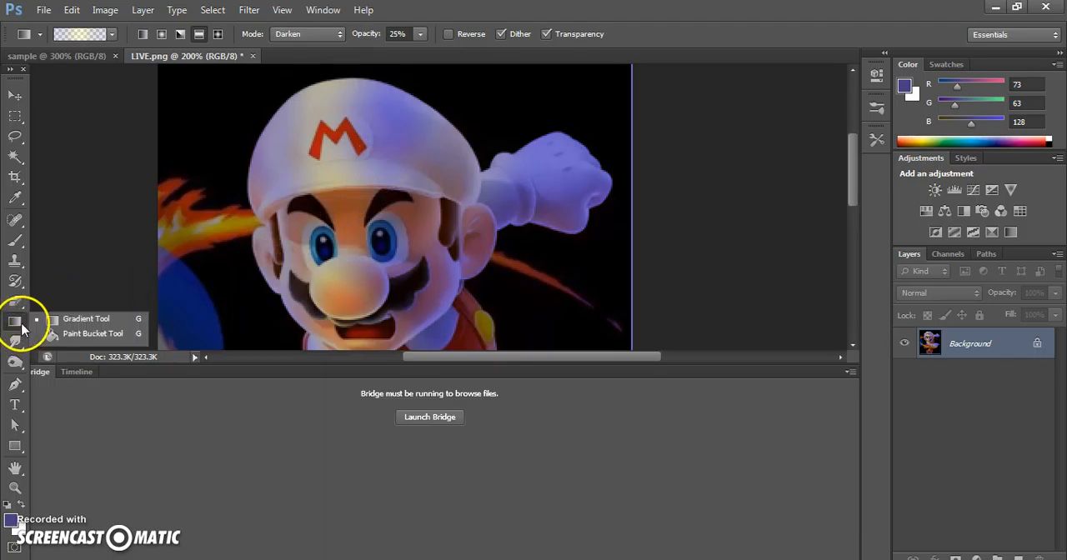
{"action": "left_click", "coordinate": [88, 334]}
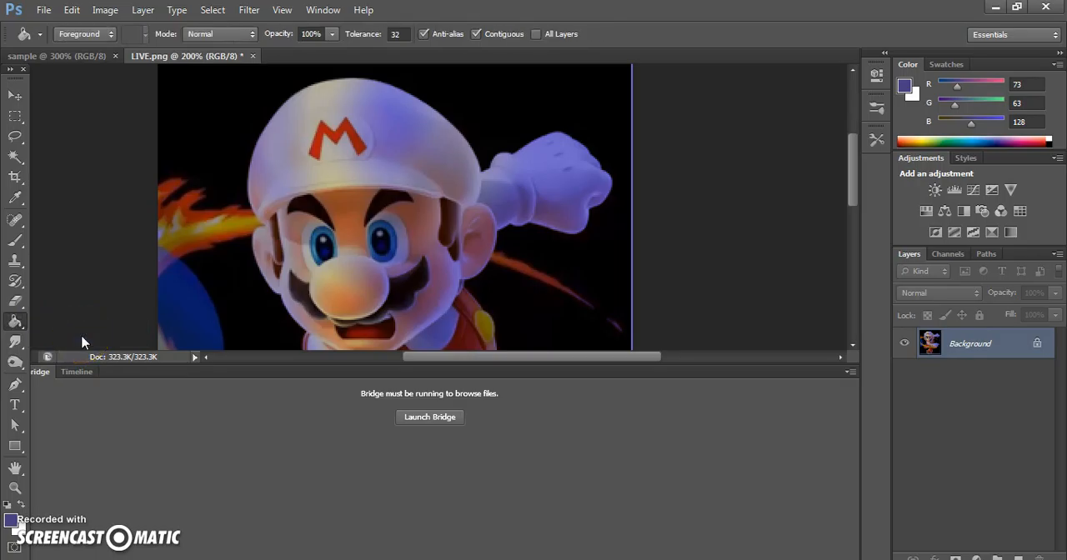
{"action": "left_click", "coordinate": [521, 175]}
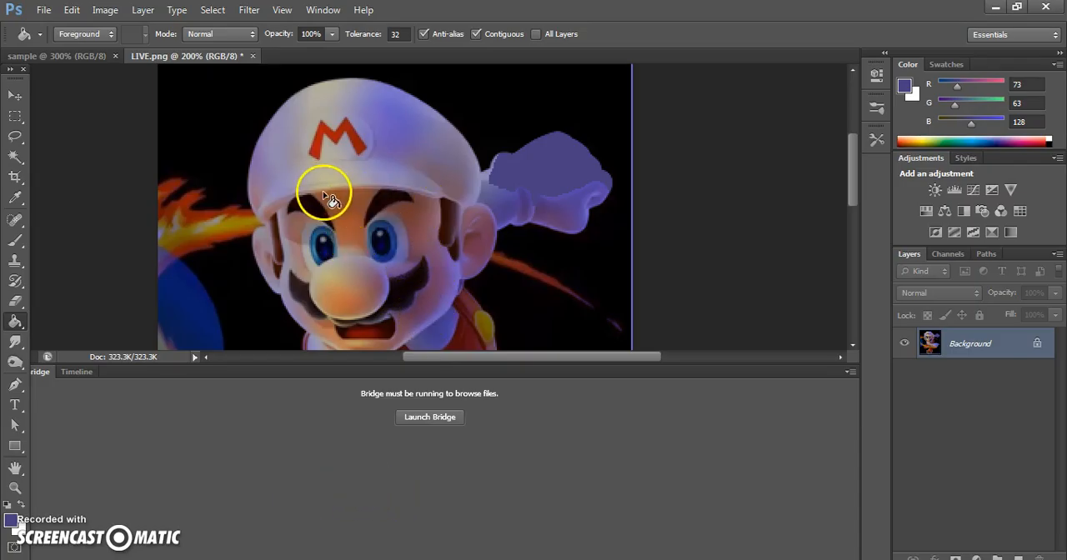
{"action": "left_click", "coordinate": [316, 115]}
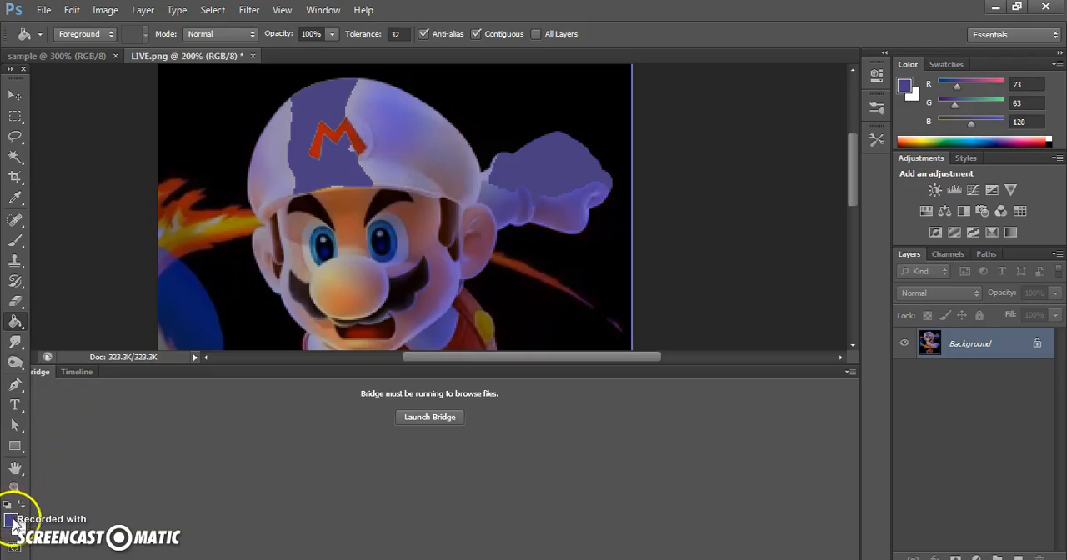
{"action": "left_click", "coordinate": [425, 134]}
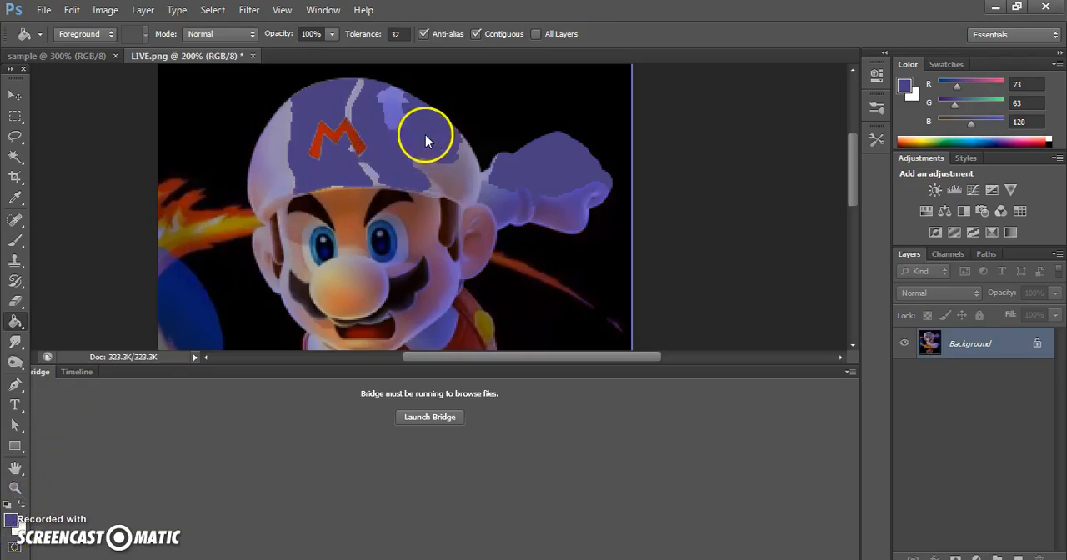
{"action": "left_click", "coordinate": [357, 293]}
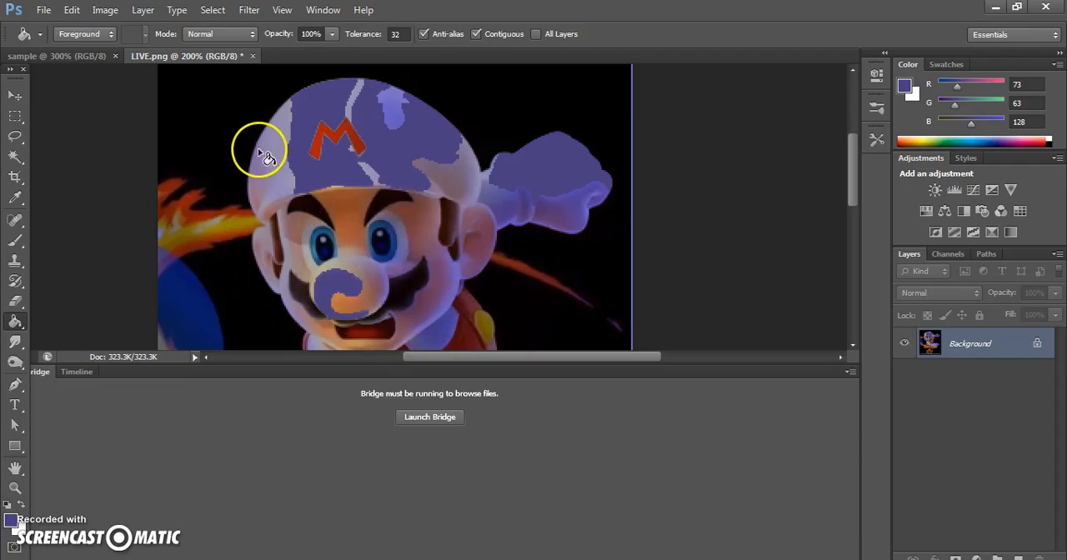